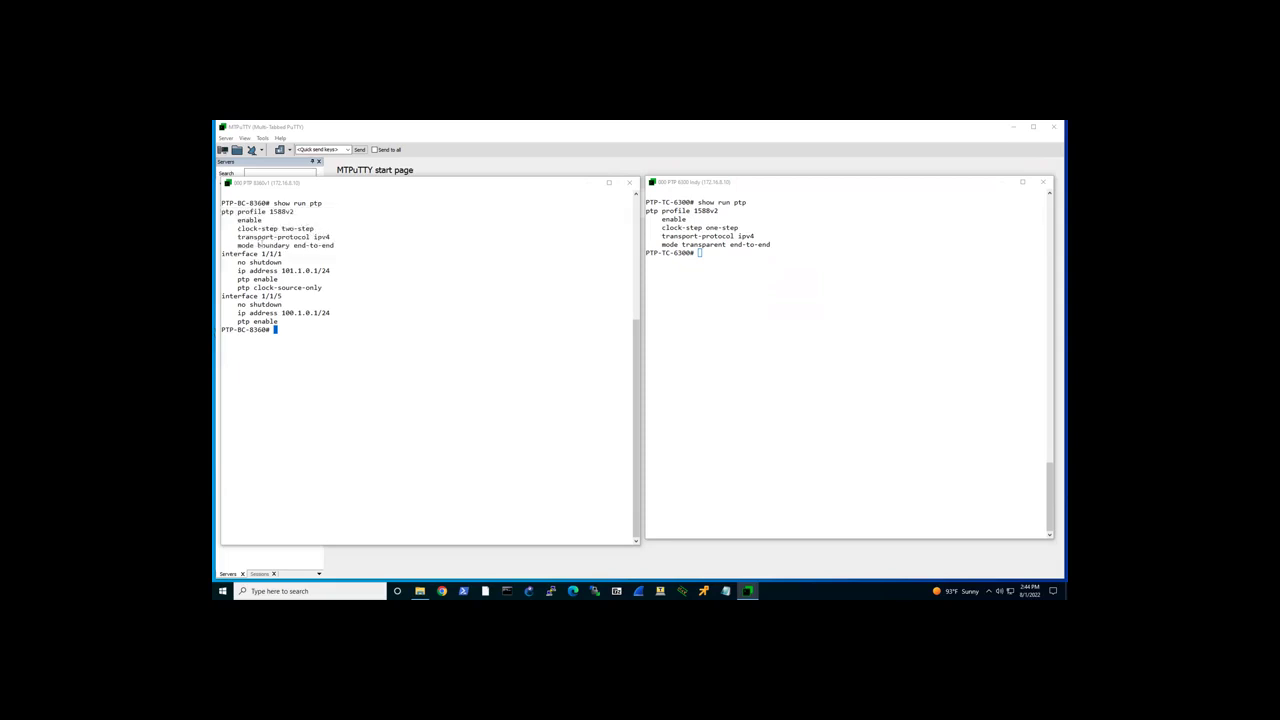
Step: Examine the PTP running configuration on both switches, comparing profile mode, clock-step settings and the PTP-enabled interfaces on PTP-BC-8360
drag(254, 245, 290, 245)
click(276, 279)
drag(277, 279, 238, 279)
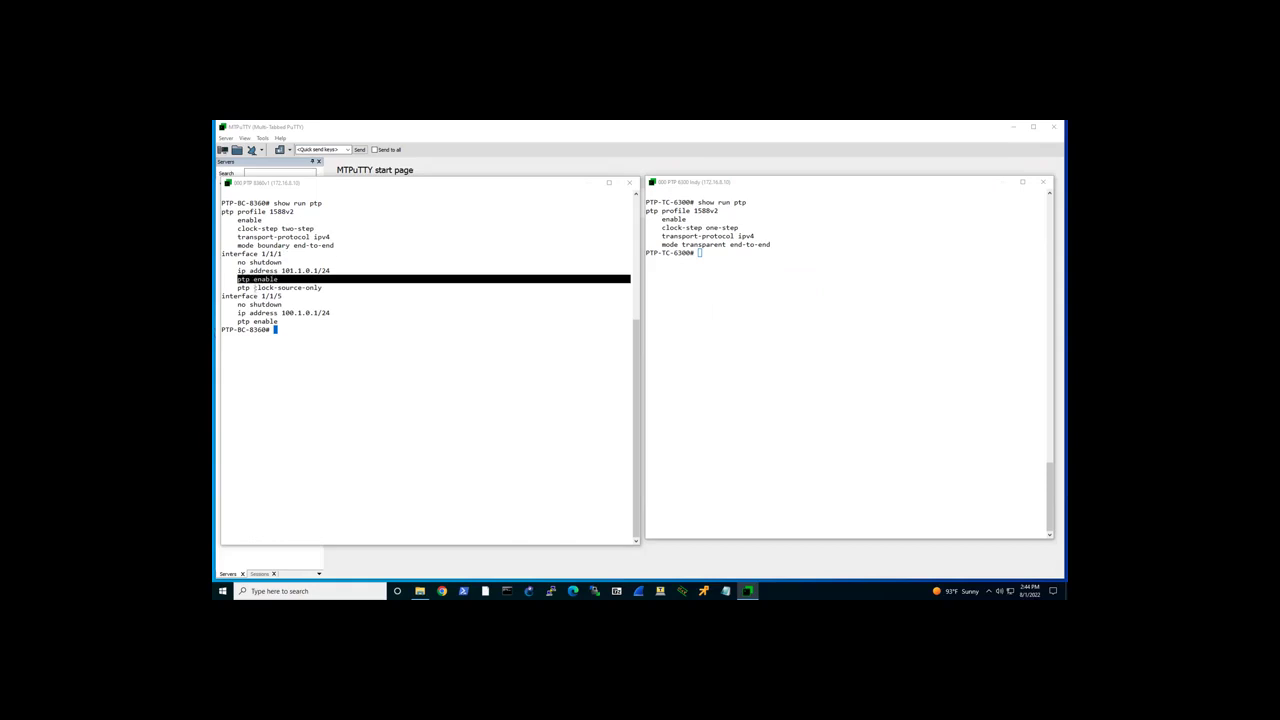
mouse_move(254, 287)
mouse_down()
mouse_move(320, 287)
mouse_move(262, 296)
mouse_up()
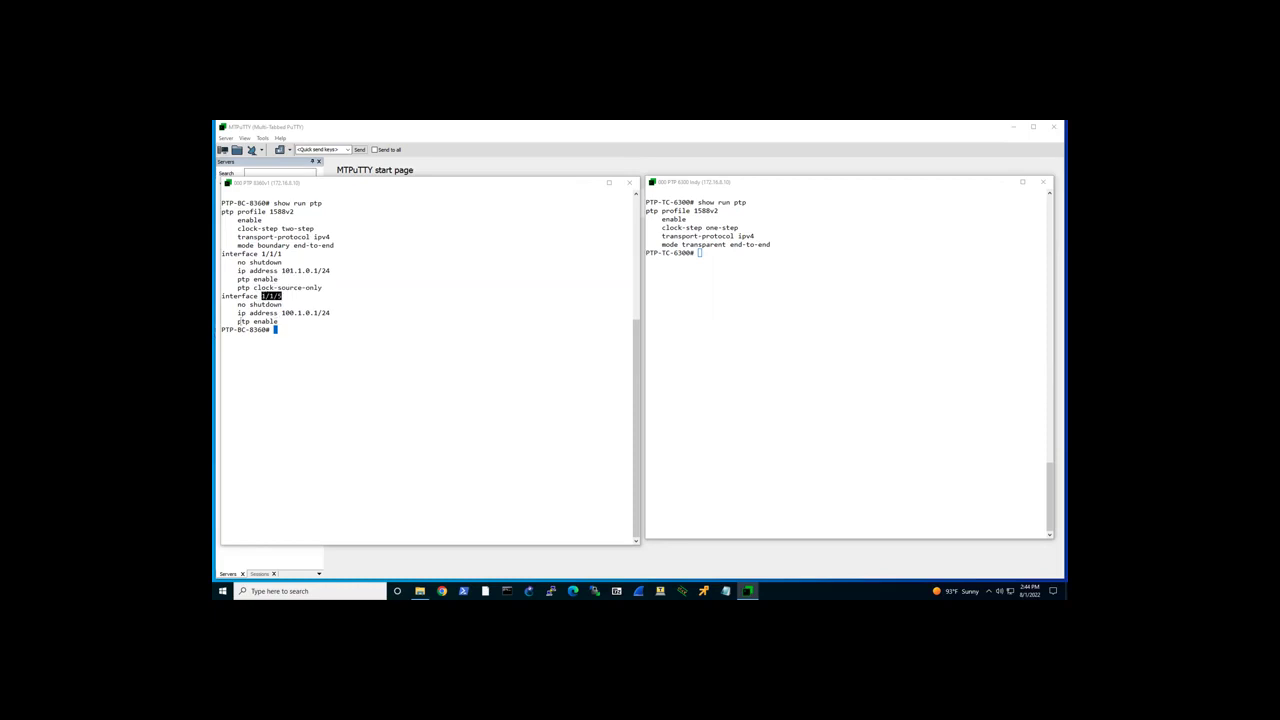
drag(237, 321, 277, 321)
click(281, 320)
drag(646, 212, 720, 210)
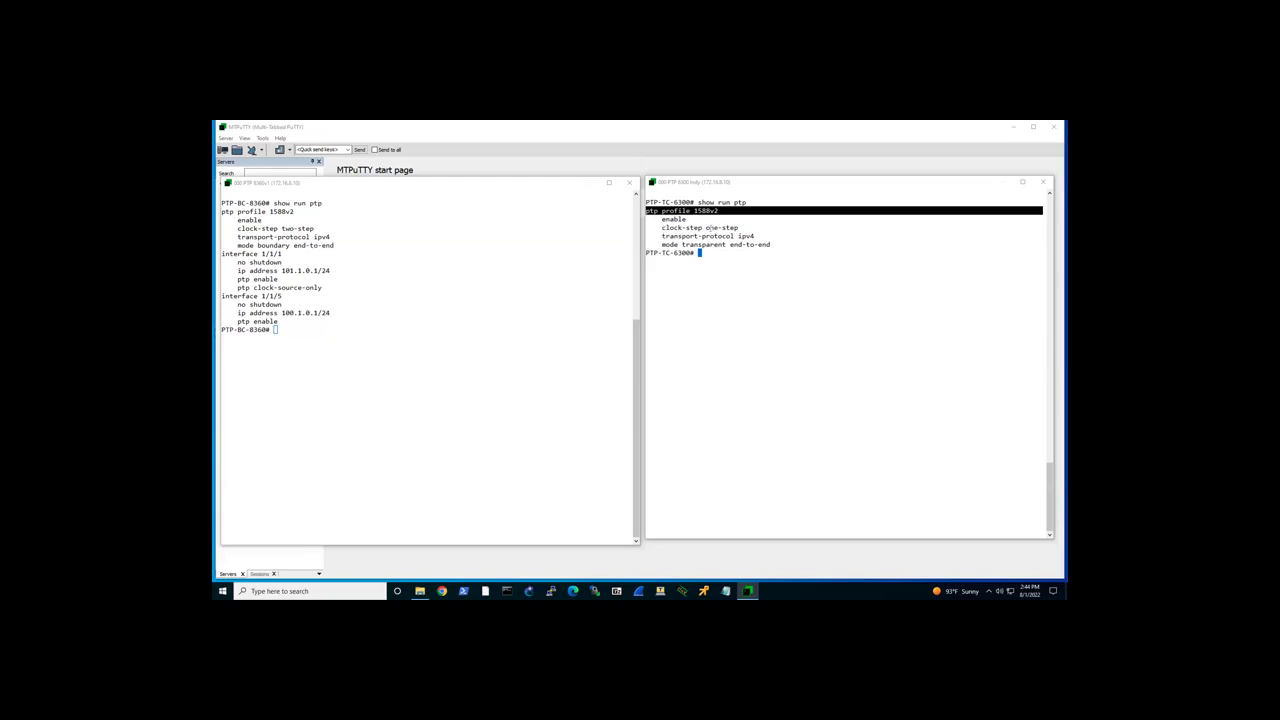
drag(706, 227, 738, 228)
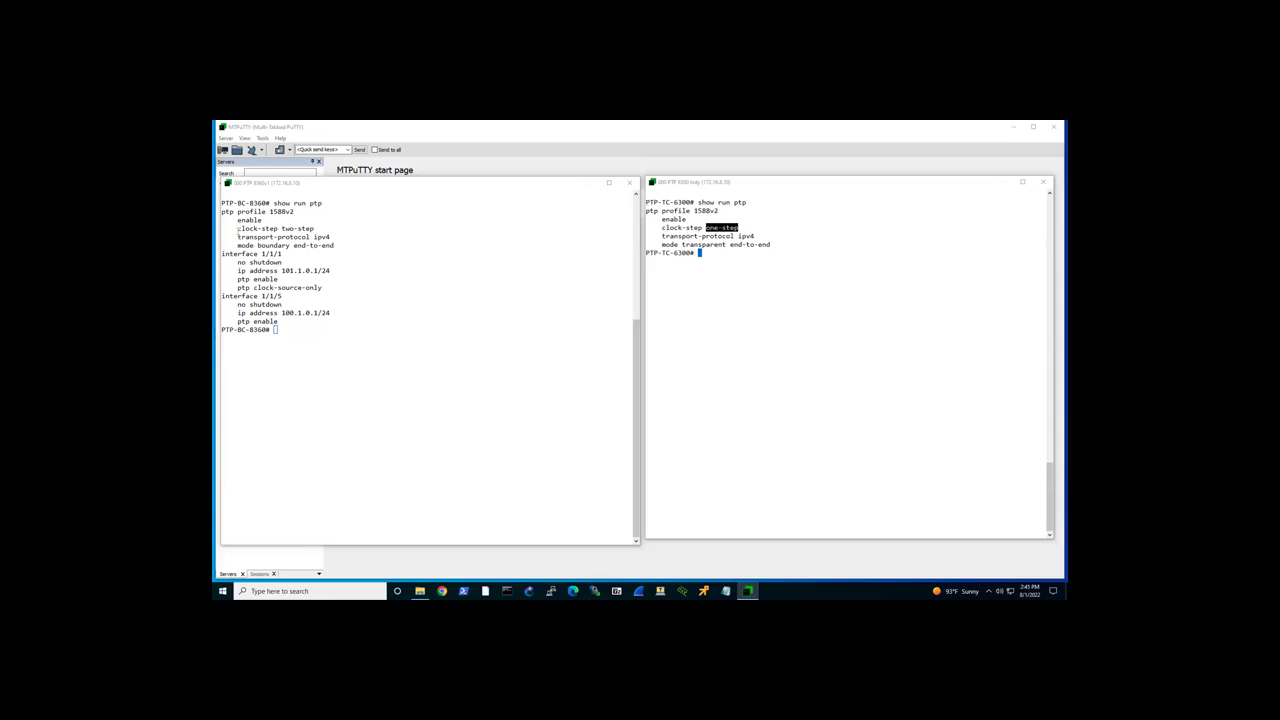
drag(237, 228, 315, 228)
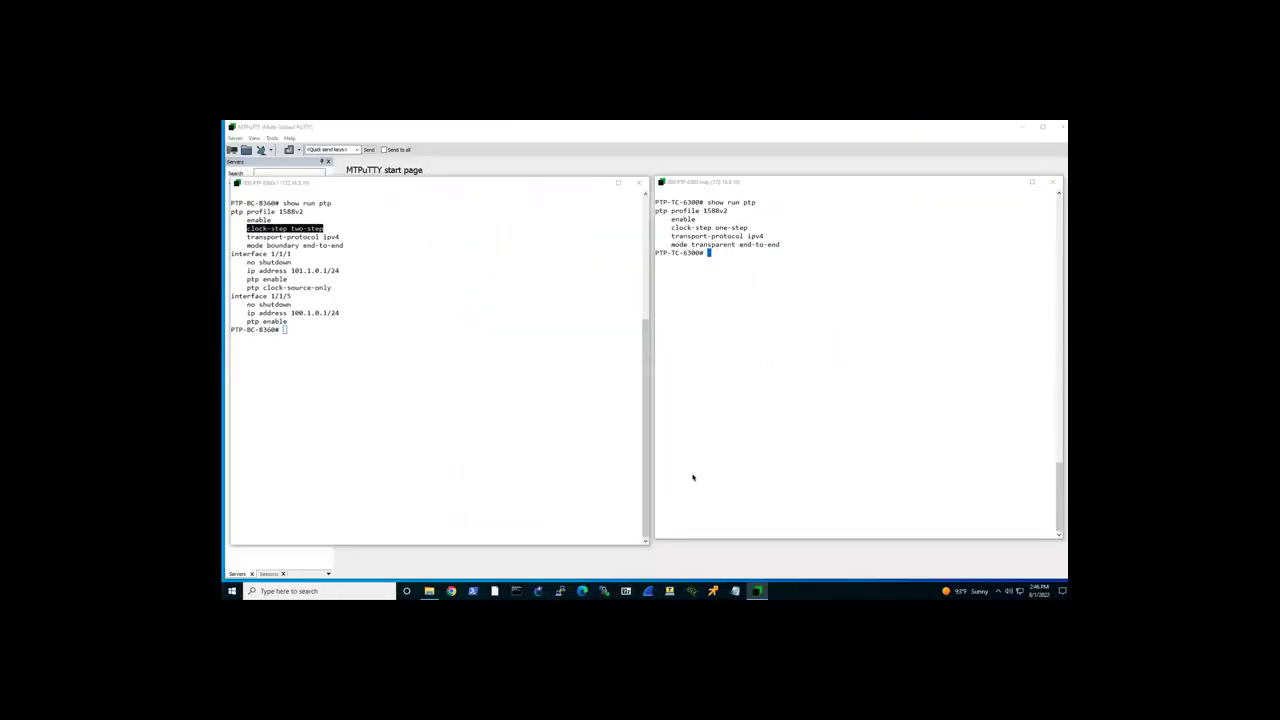
Step: Enter configuration for interfaces 1/1/1 and 1/1/27 on PTP-TC-6300 and display their current running configuration
text(config)
key(Return)
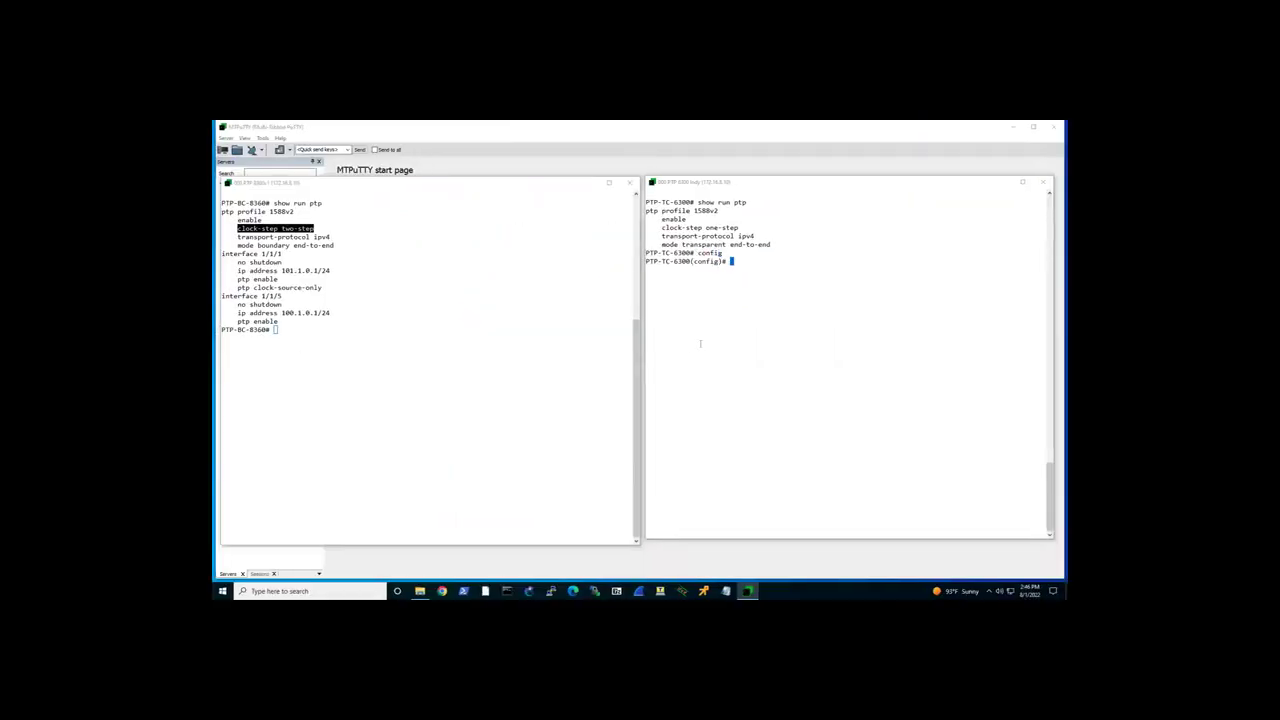
text(int 1/1/1,1/1/27)
key(Return)
text(show run cur)
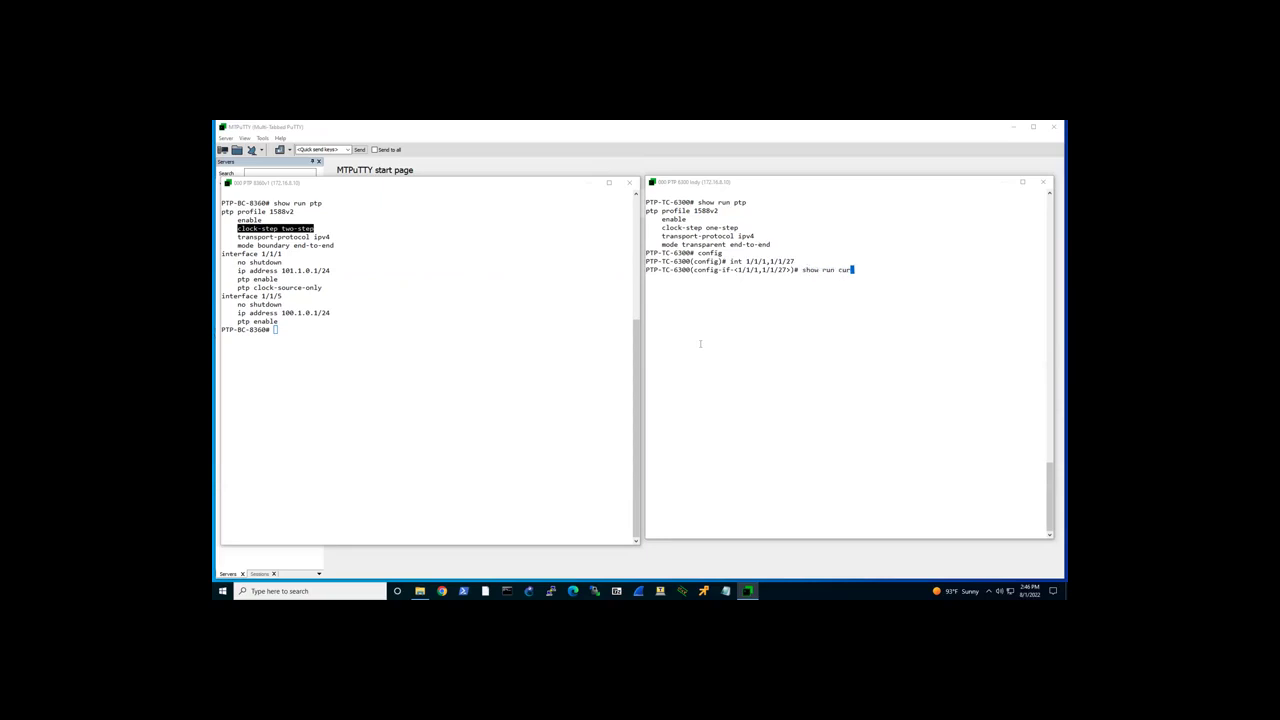
key(Return)
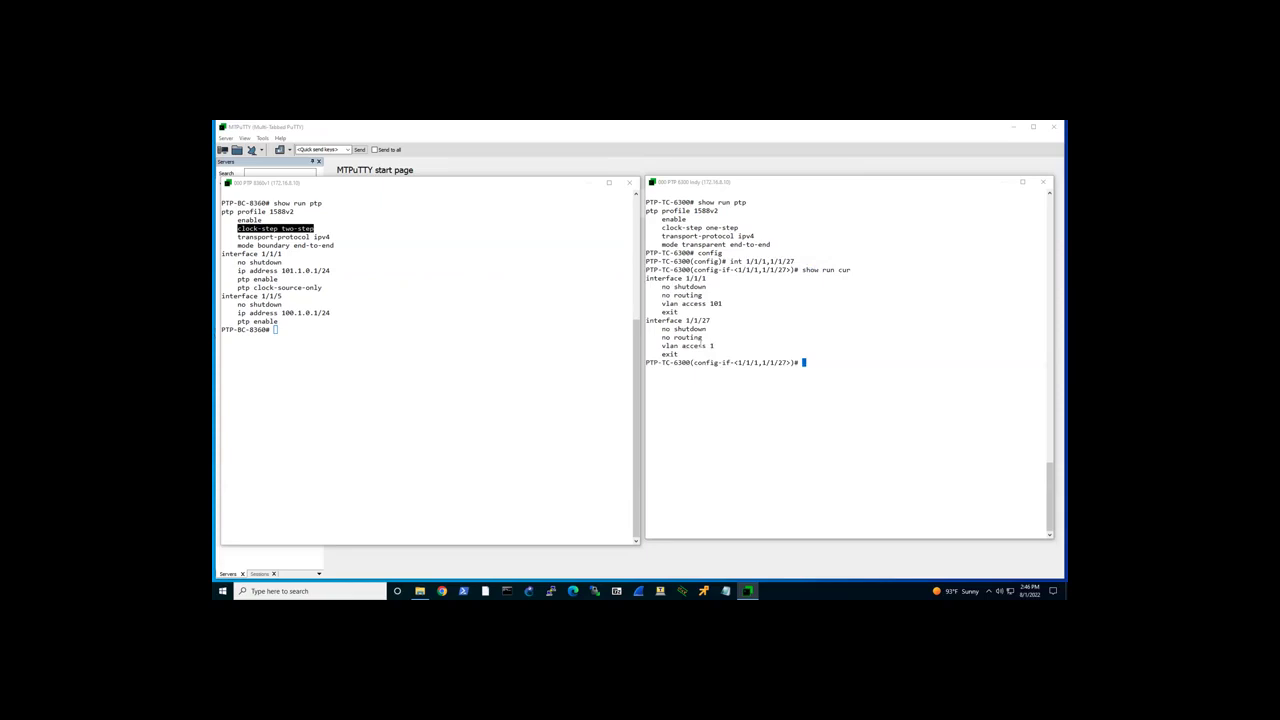
Step: Assign access VLAN 101 and enable PTP on the selected PTP-TC-6300 interfaces, ending the configuration session
text(vlan access 101)
key(Return)
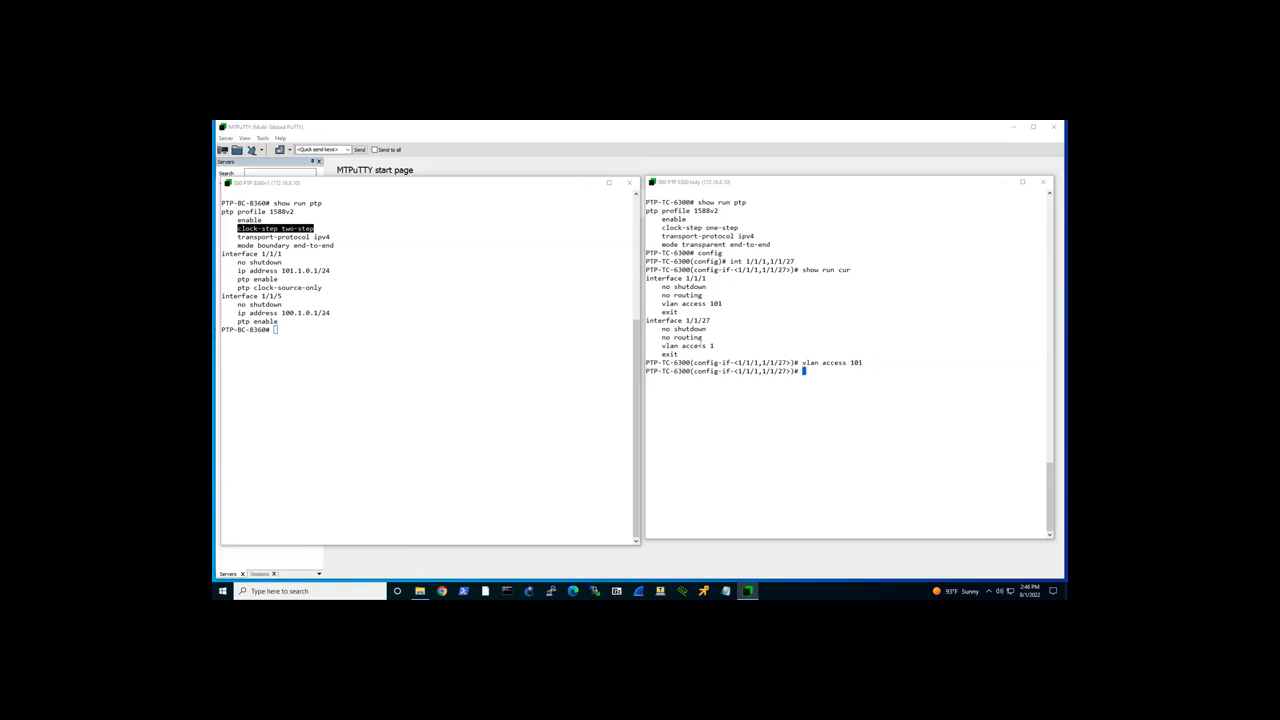
text(ptp enable)
key(Return)
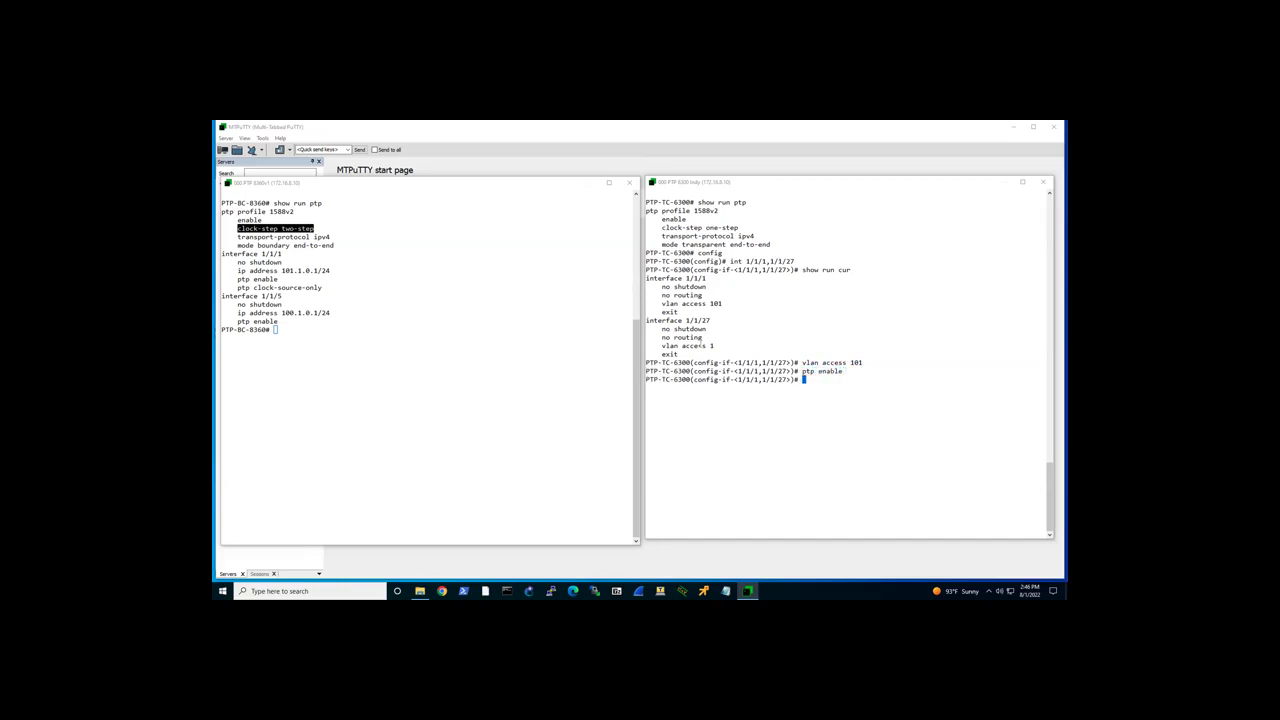
text(end)
key(Return)
Step: Review the transport-protocol line on PTP-BC-8360 and ping 100.1.0.2 from that switch
drag(272, 236, 400, 244)
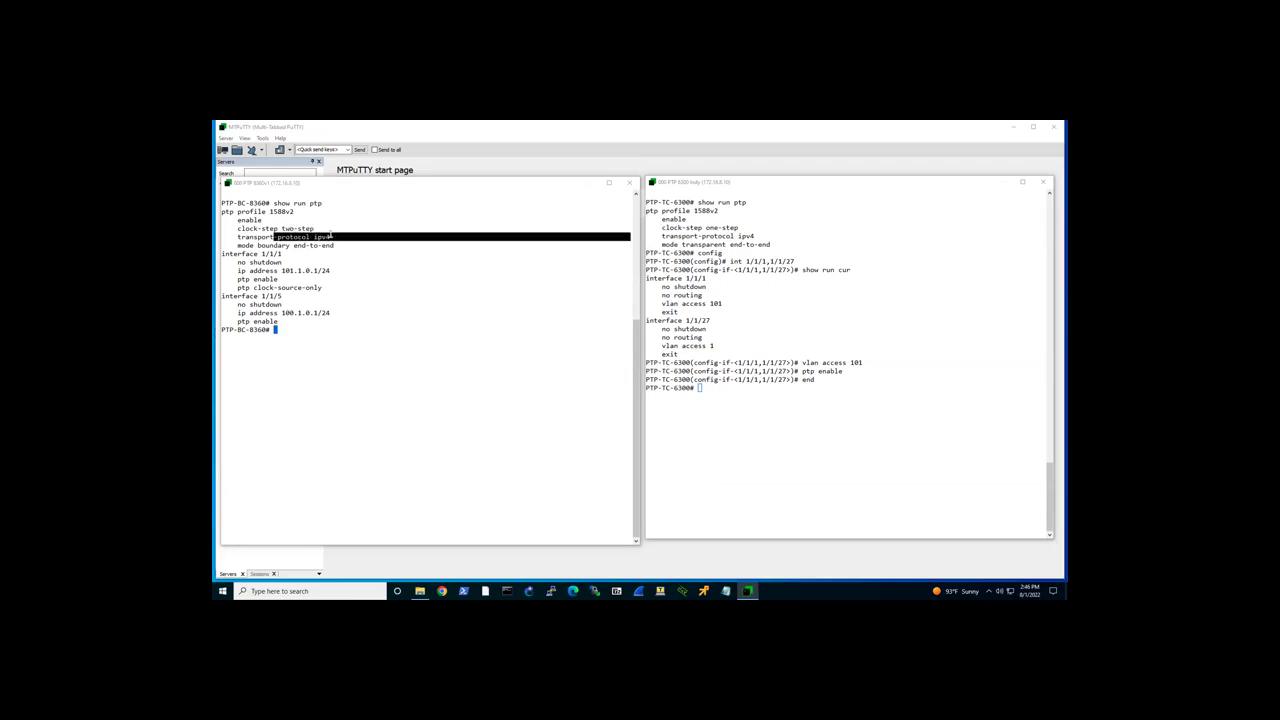
click(330, 236)
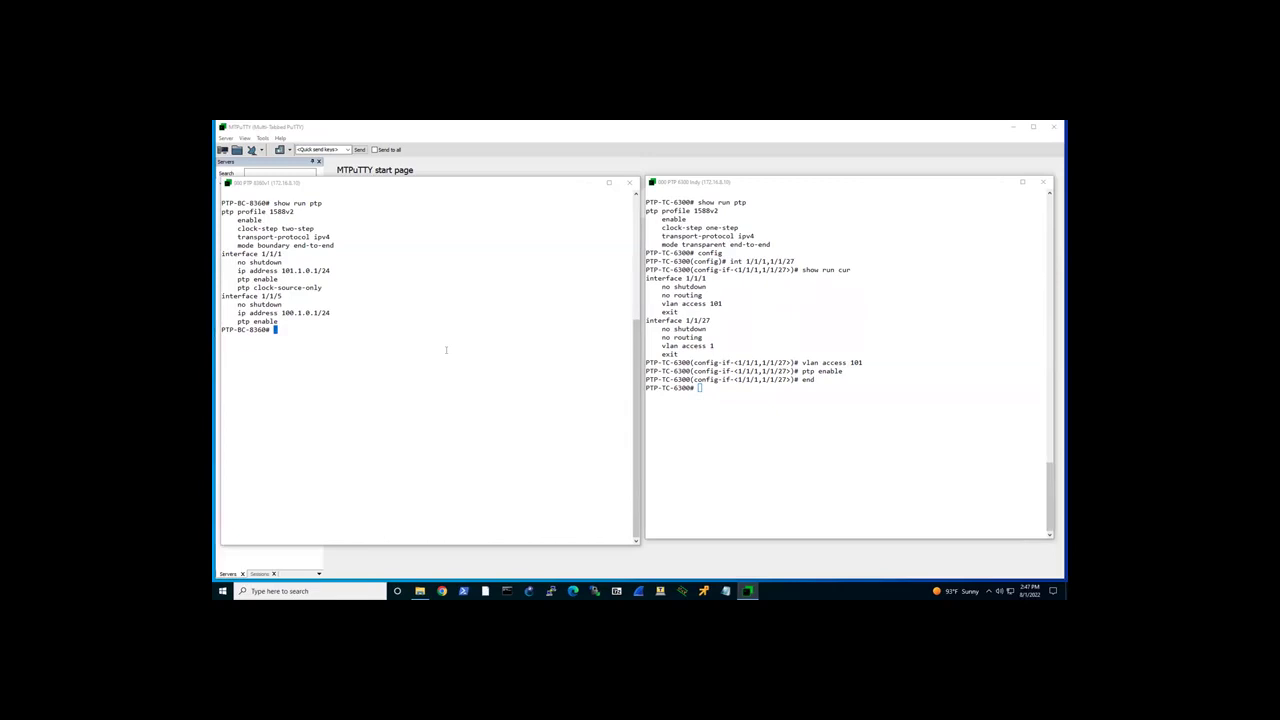
text(ping 100.1.0.2)
key(Return)
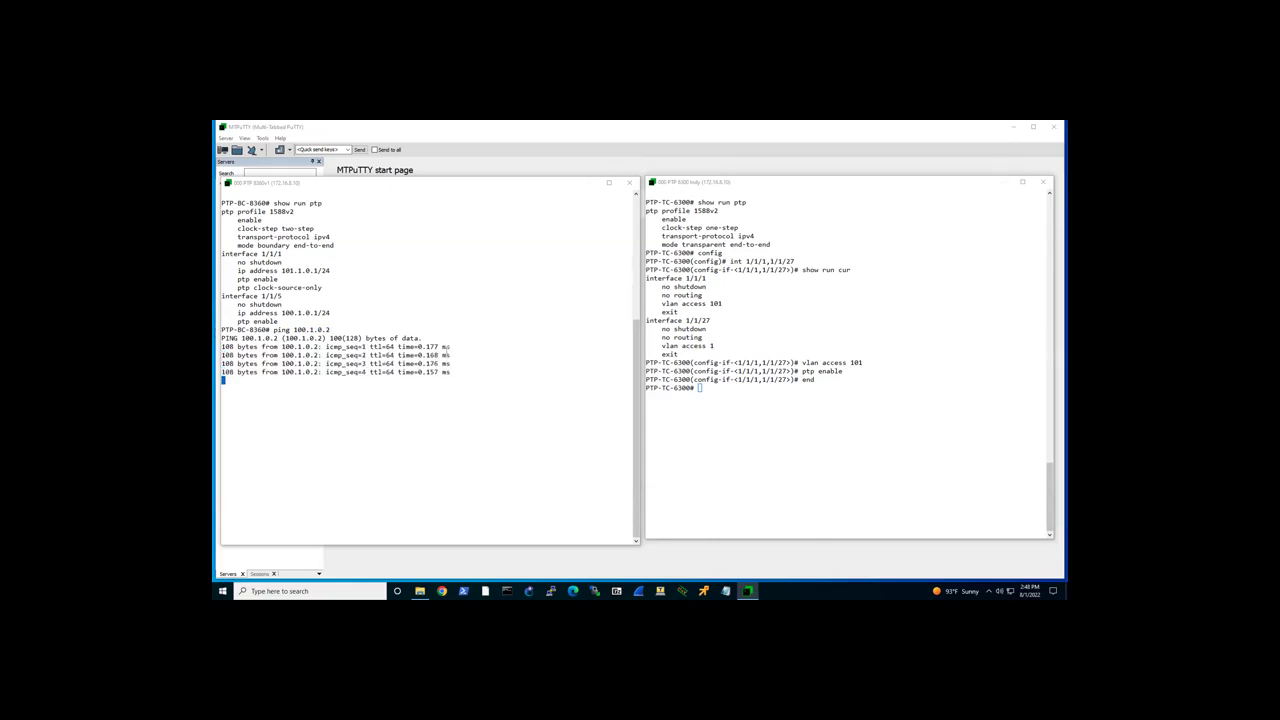
Step: Reuse the previous ping command on PTP-BC-8360 to ping 101.1.0.2
key(Up)
key(Left)
key(Left)
key(Left)
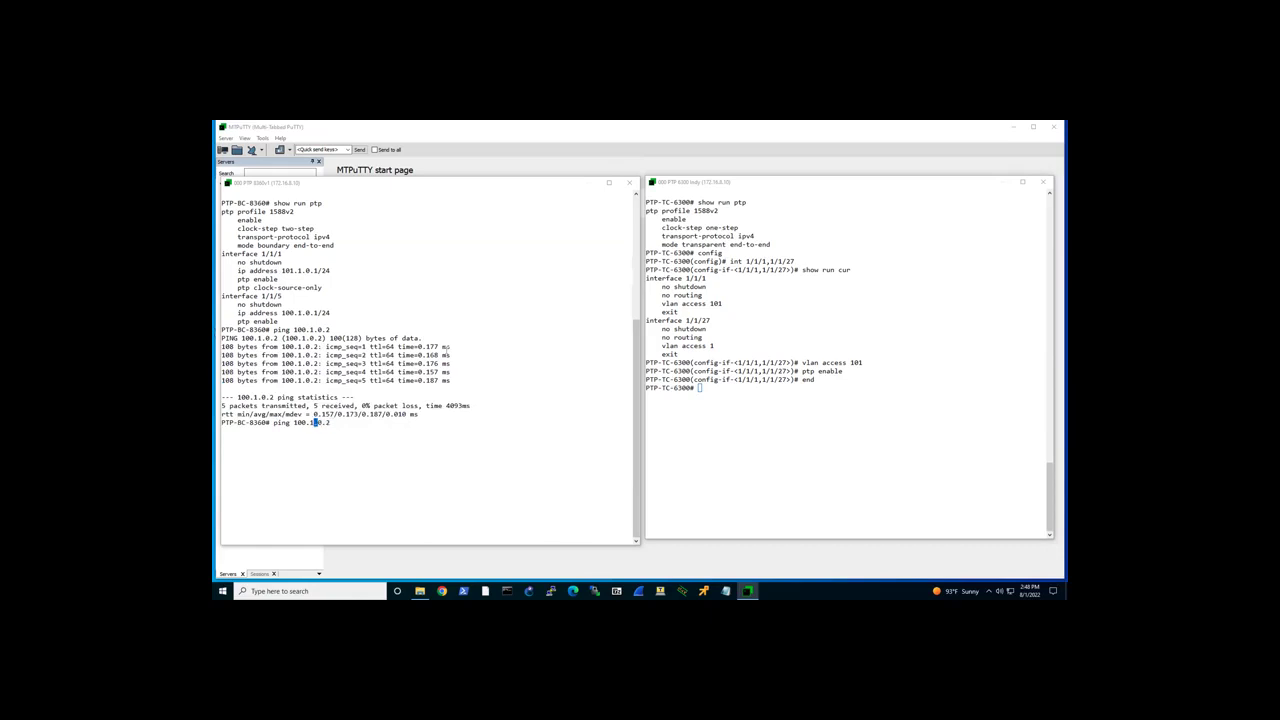
key(Left)
key(Left)
key(BackSpace)
text(1)
key(Return)
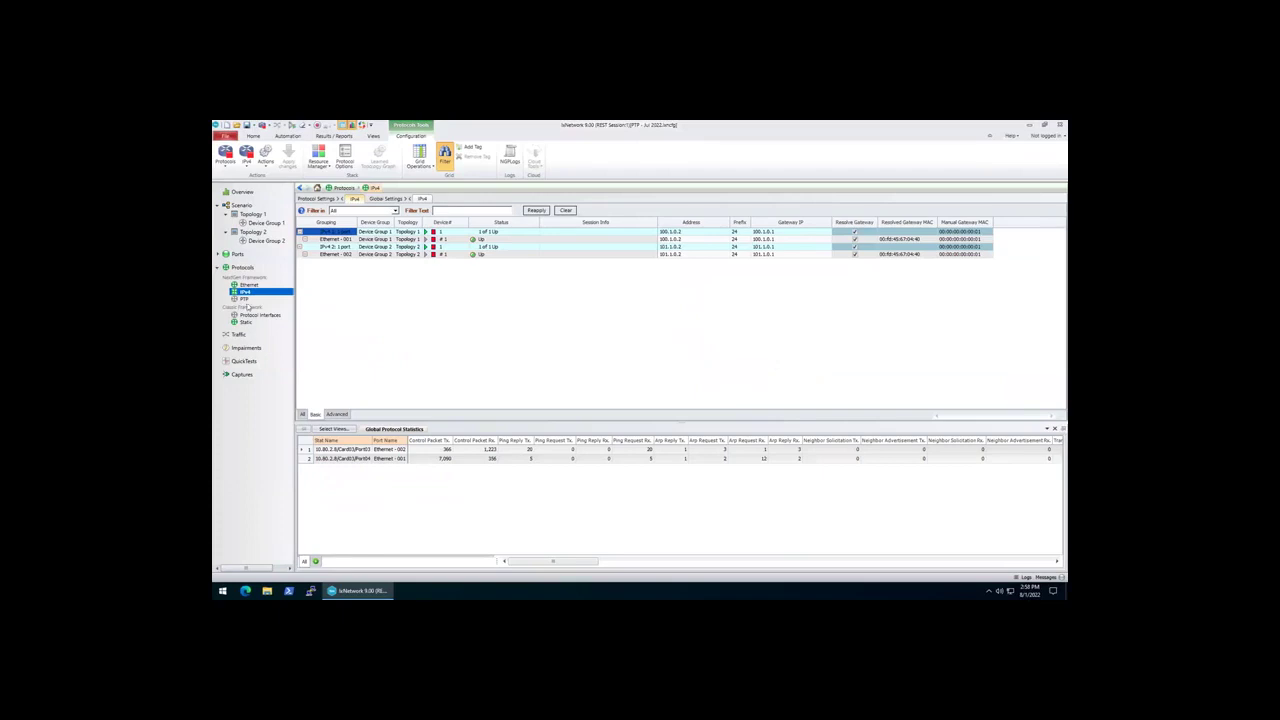
Step: In IxNetwork, examine the PTP protocol settings of both device groups, from clock role and profile to message intervals, priority and clock accuracy
click(241, 299)
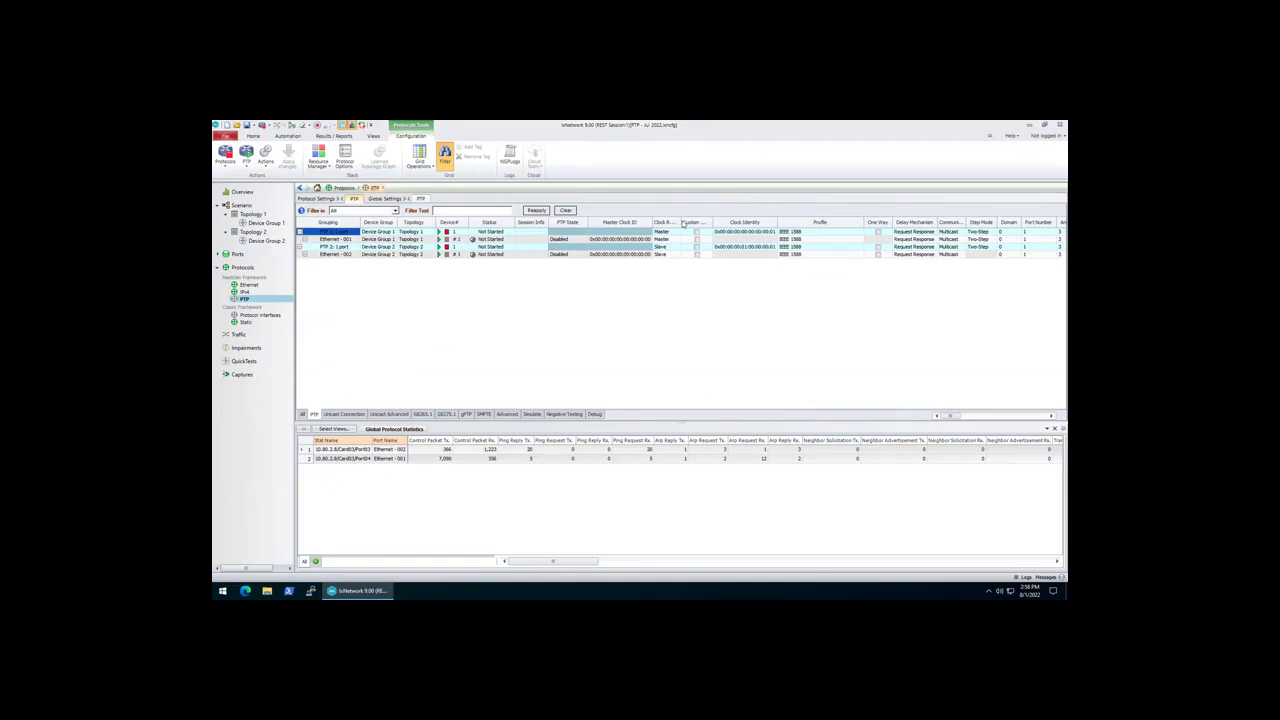
drag(684, 220, 692, 221)
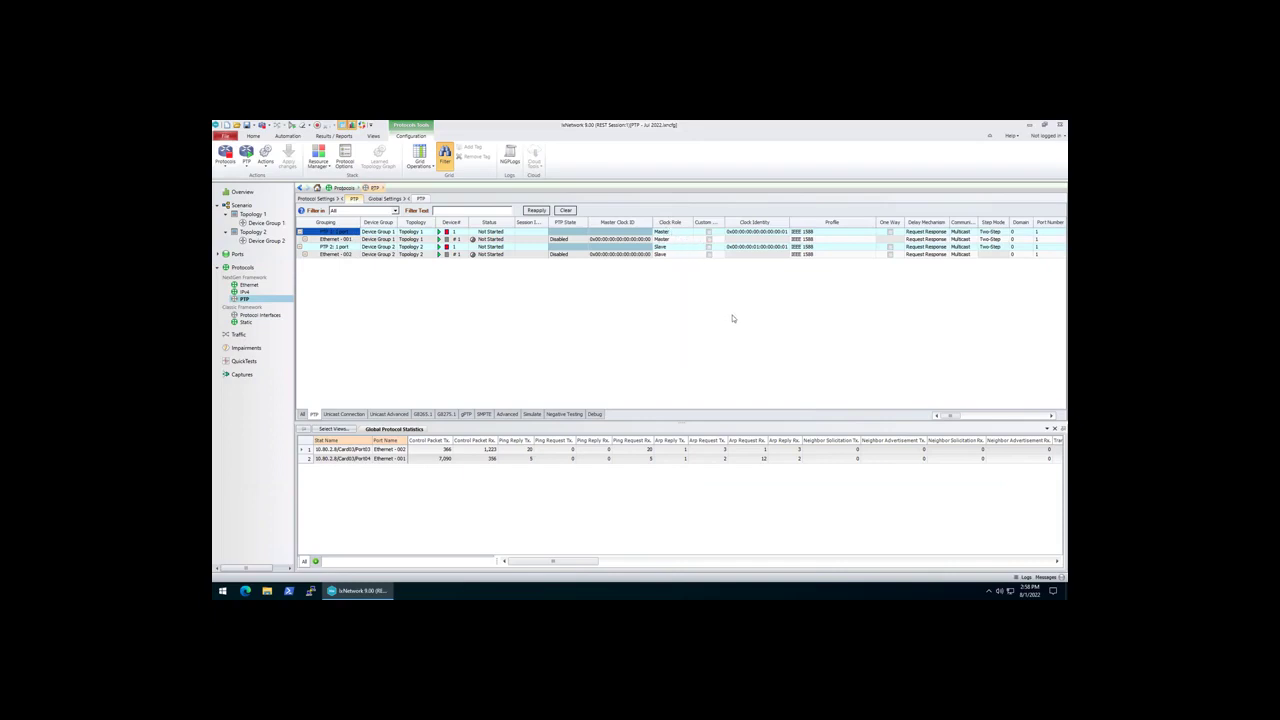
drag(946, 415, 966, 415)
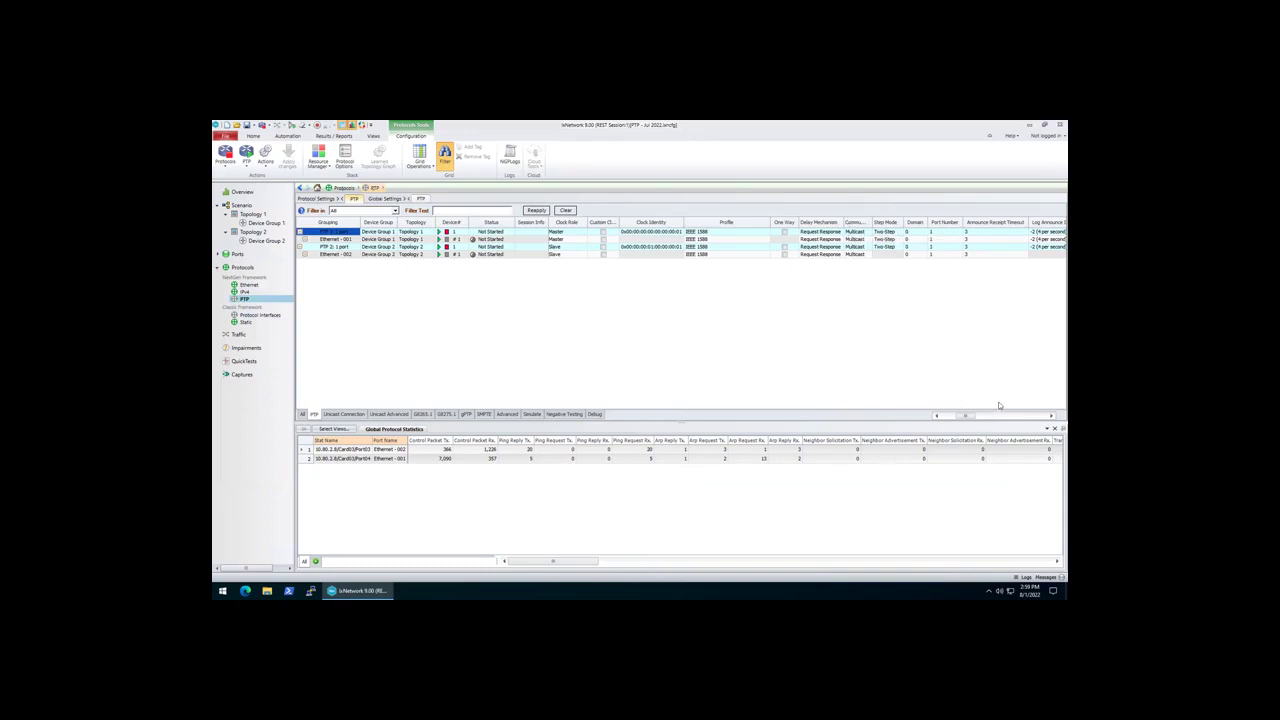
click(1051, 415)
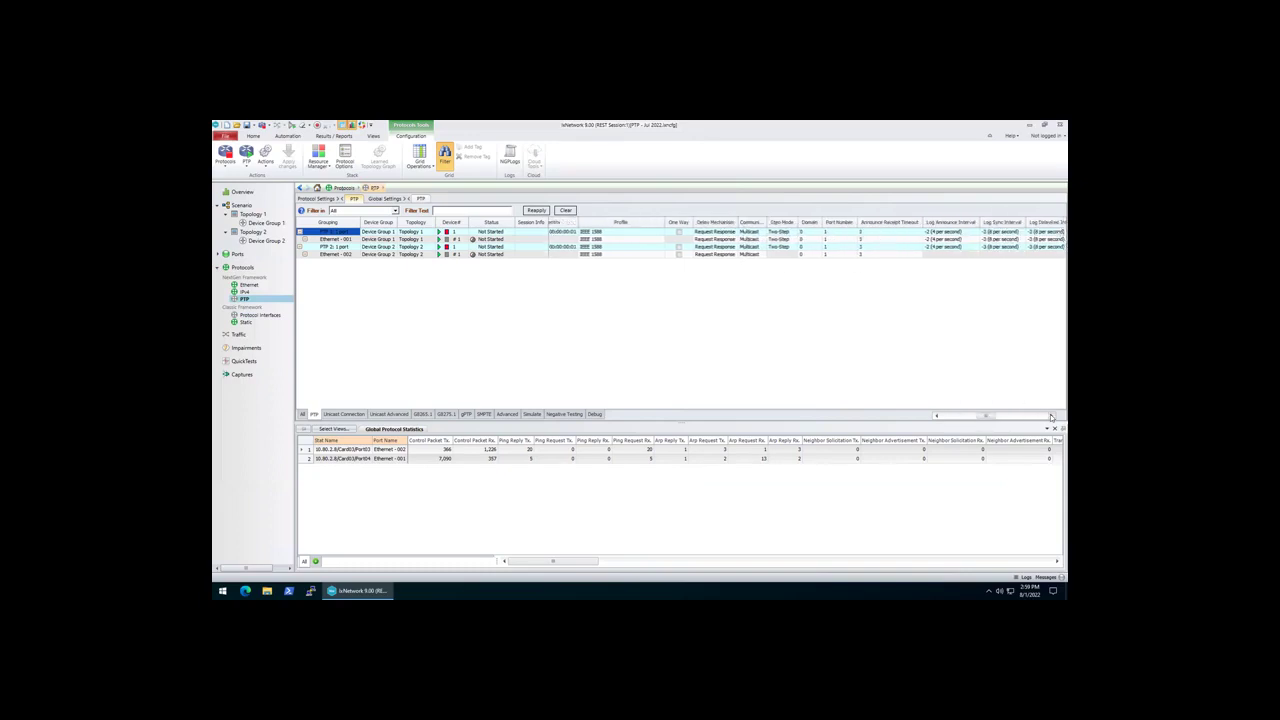
click(1051, 415)
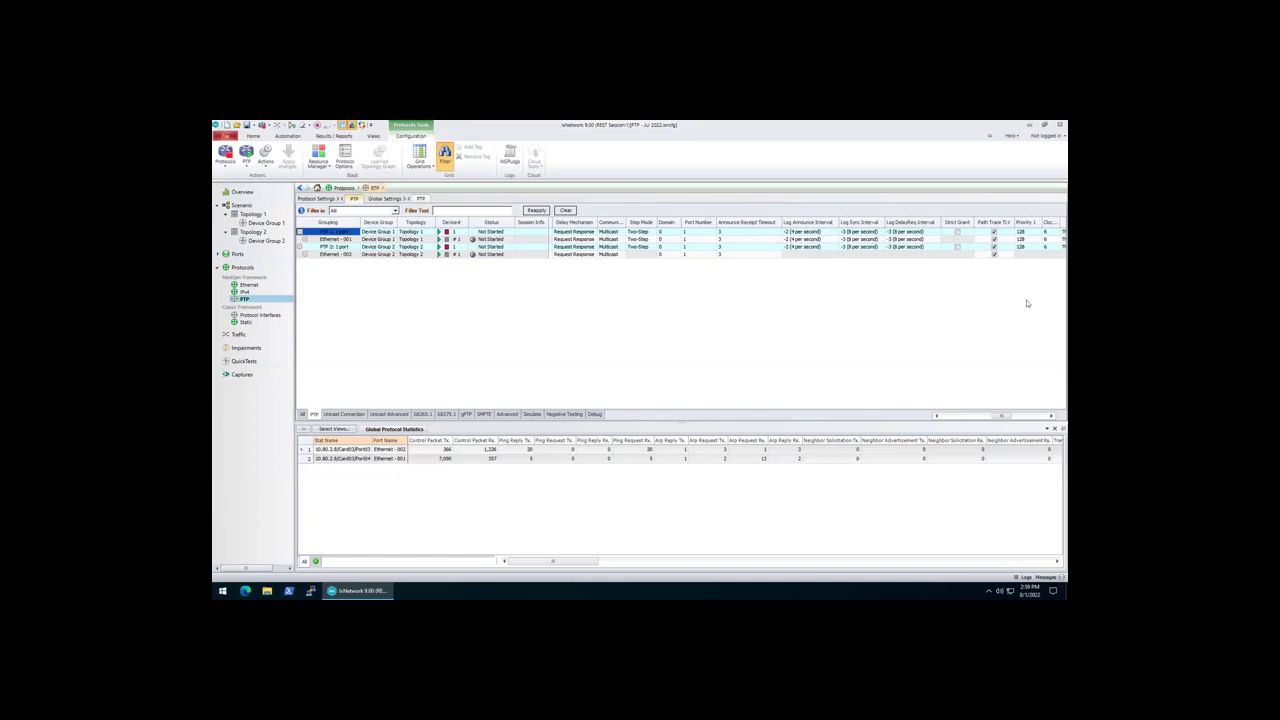
click(1052, 416)
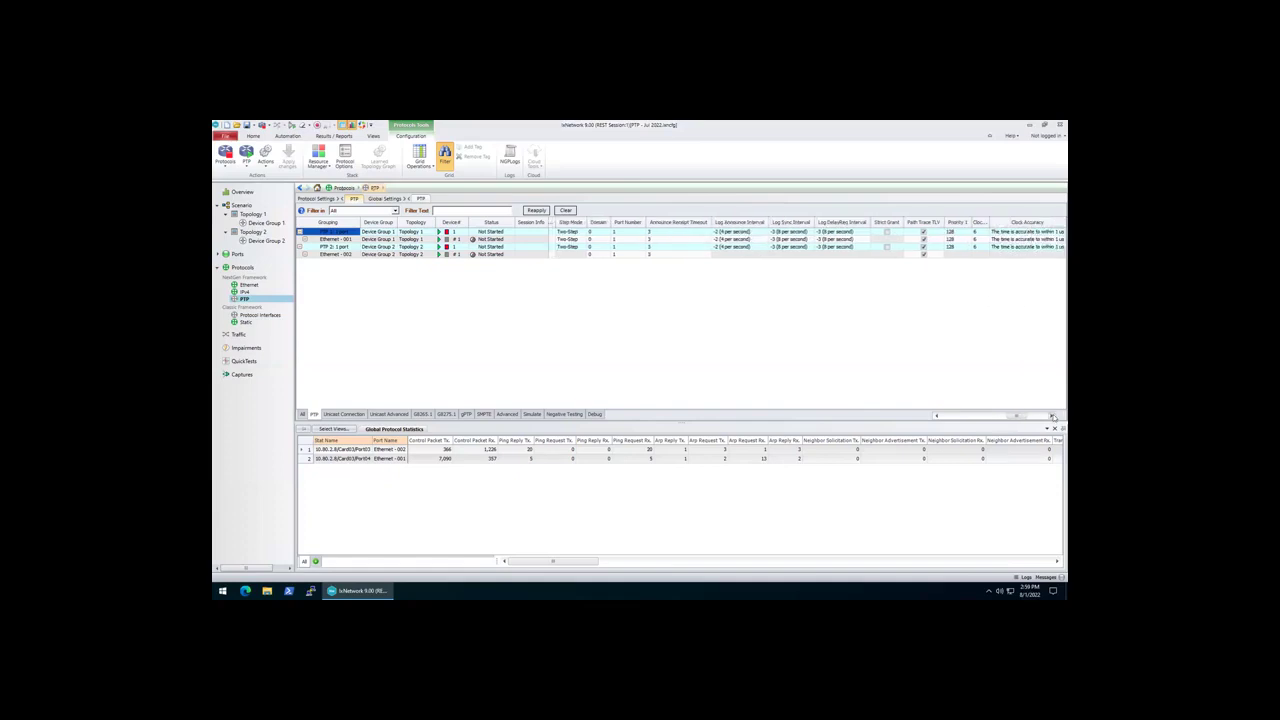
click(1052, 416)
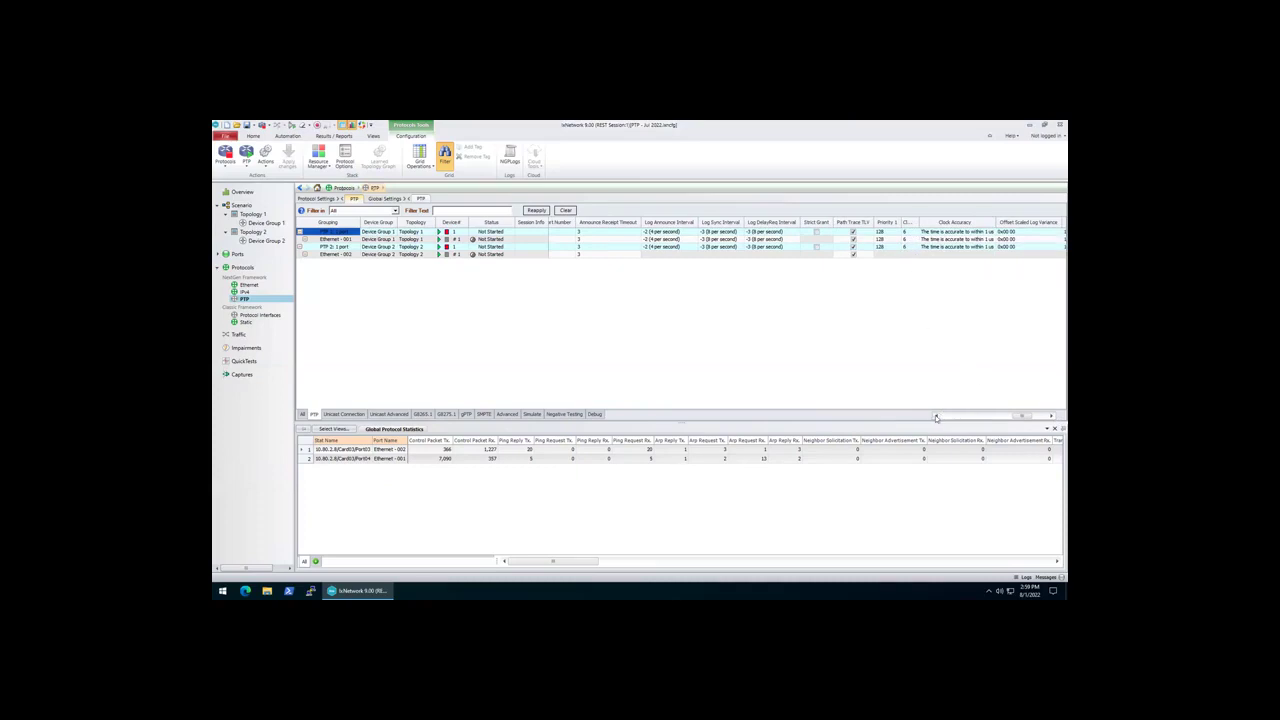
Step: Start the PTP master session of Device Group 1 in Topology 1
scroll(936, 417, right, 6)
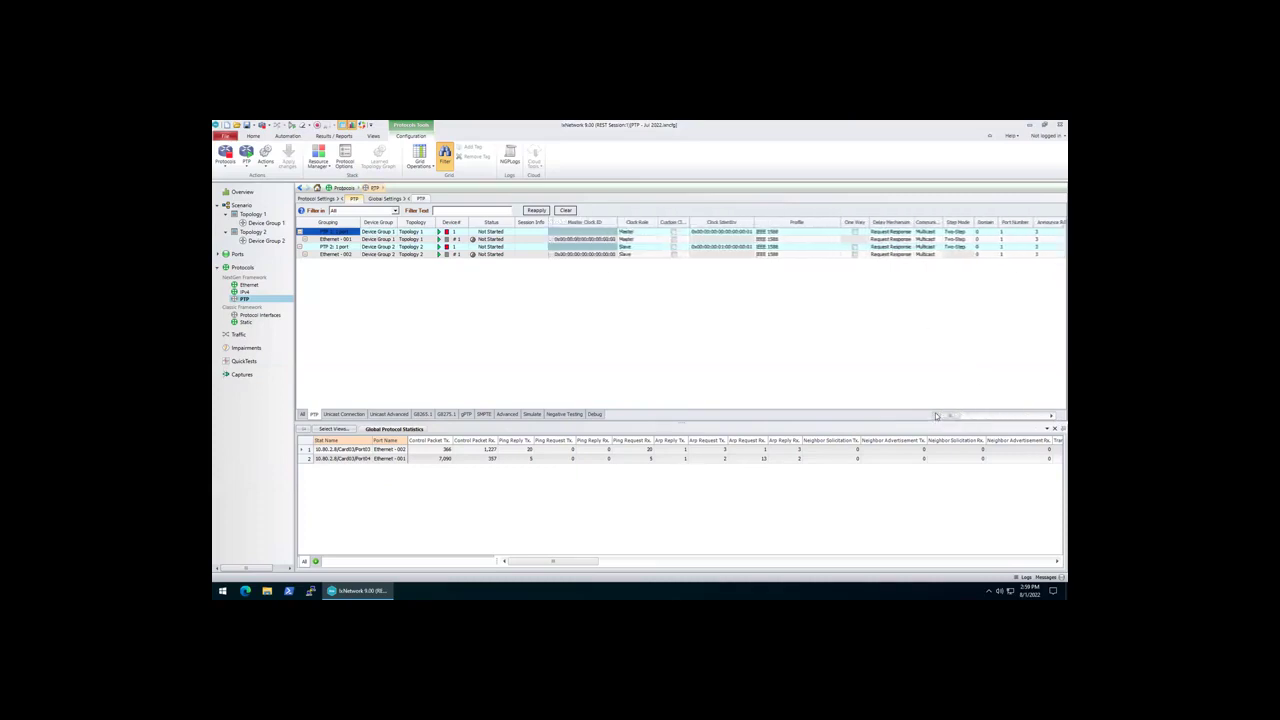
scroll(936, 416, left, 1)
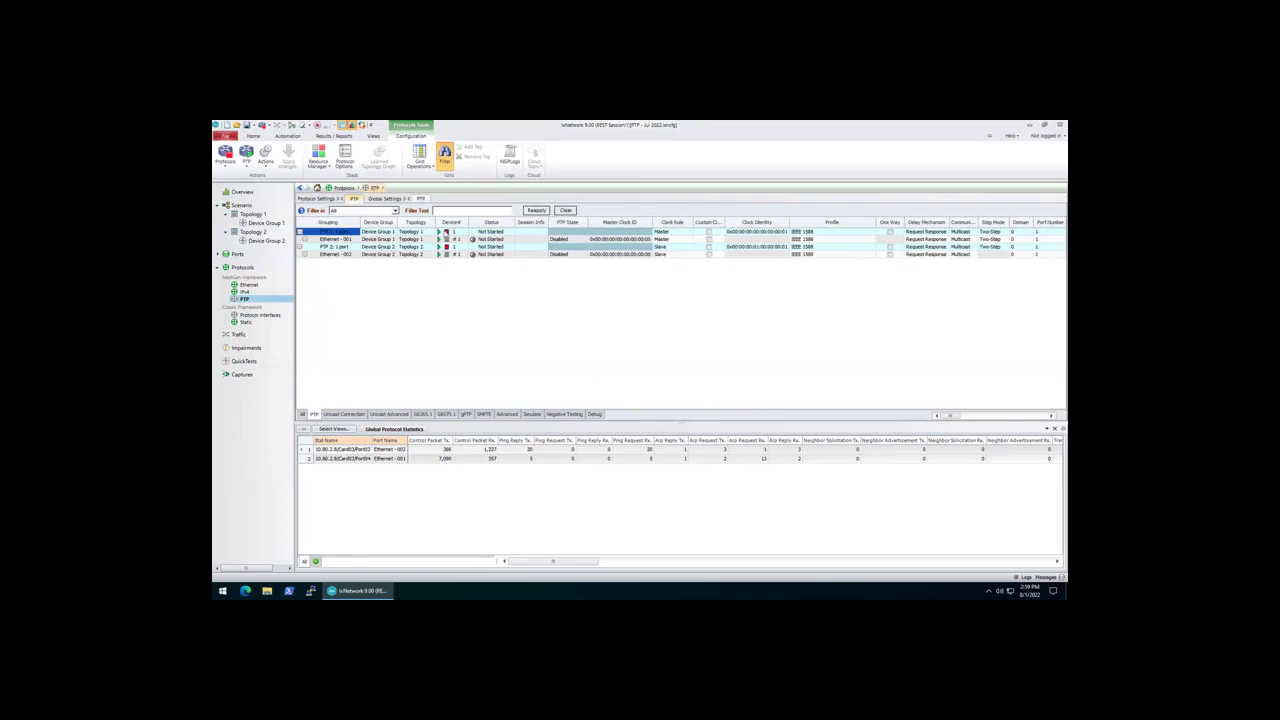
click(439, 232)
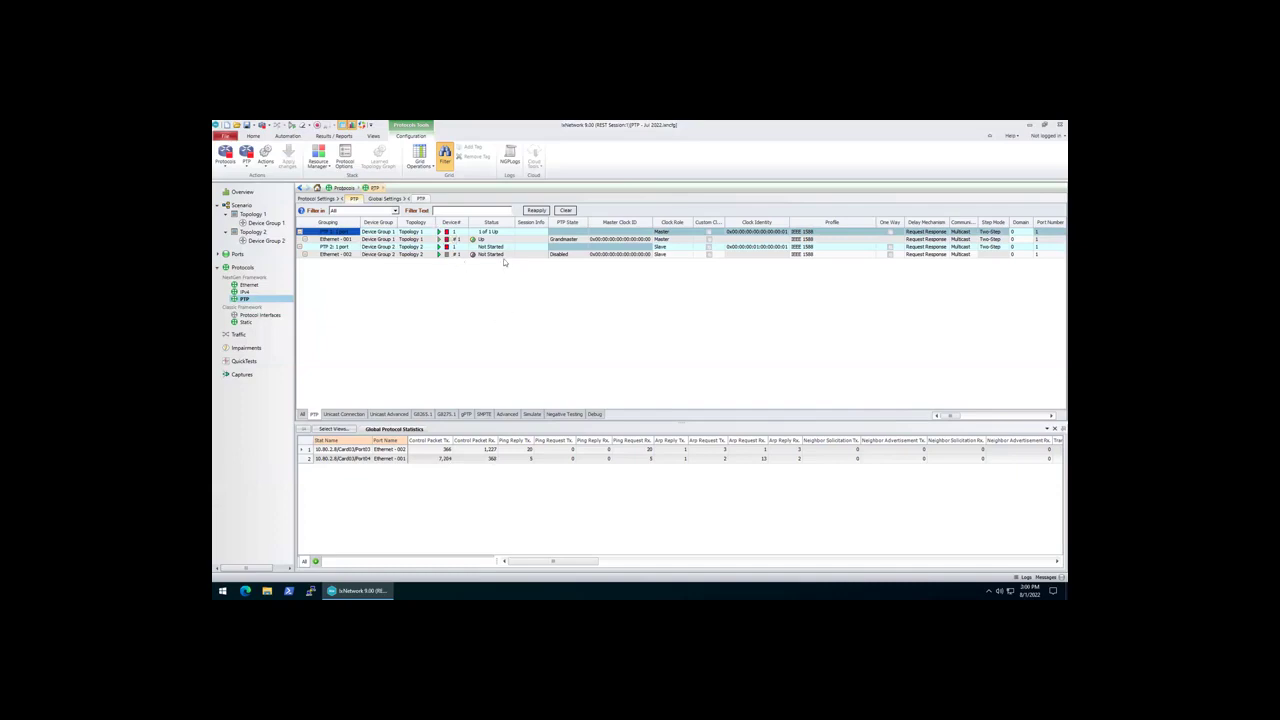
Step: Create a new statistics view set containing PTP Drill Down and PTP Per Port, and switch to the PTP Drill Down view
click(440, 492)
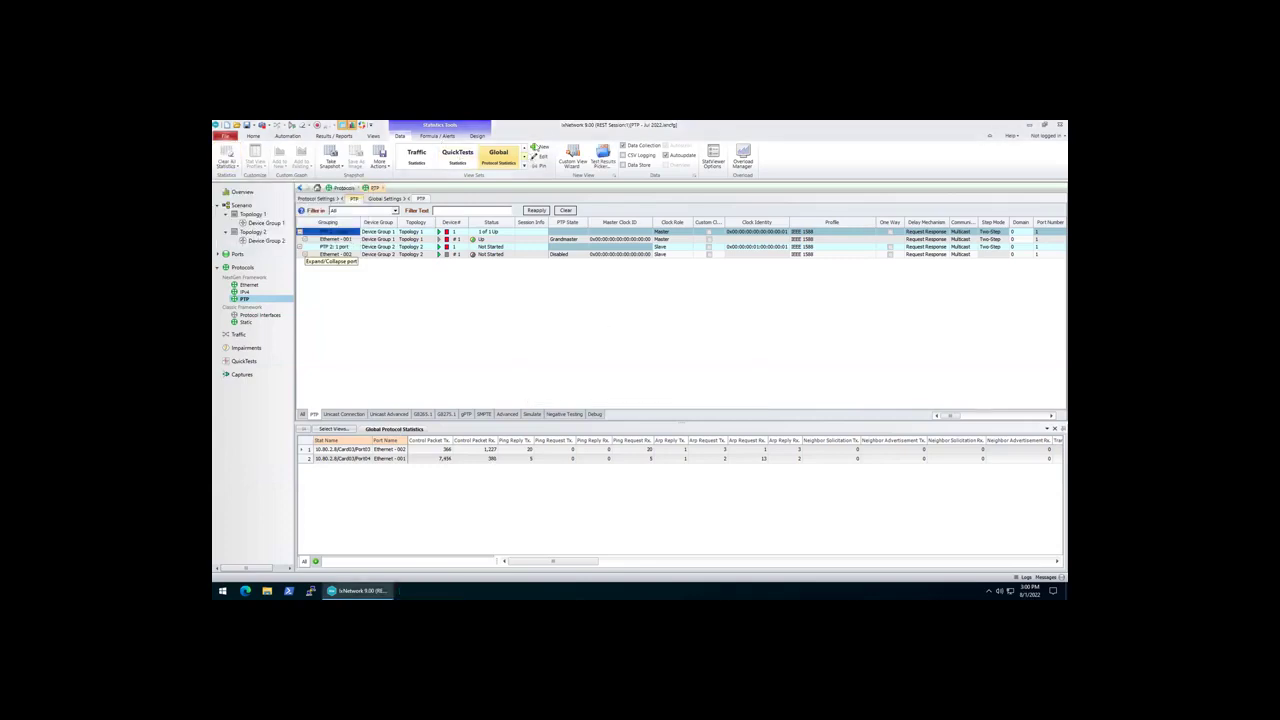
click(538, 147)
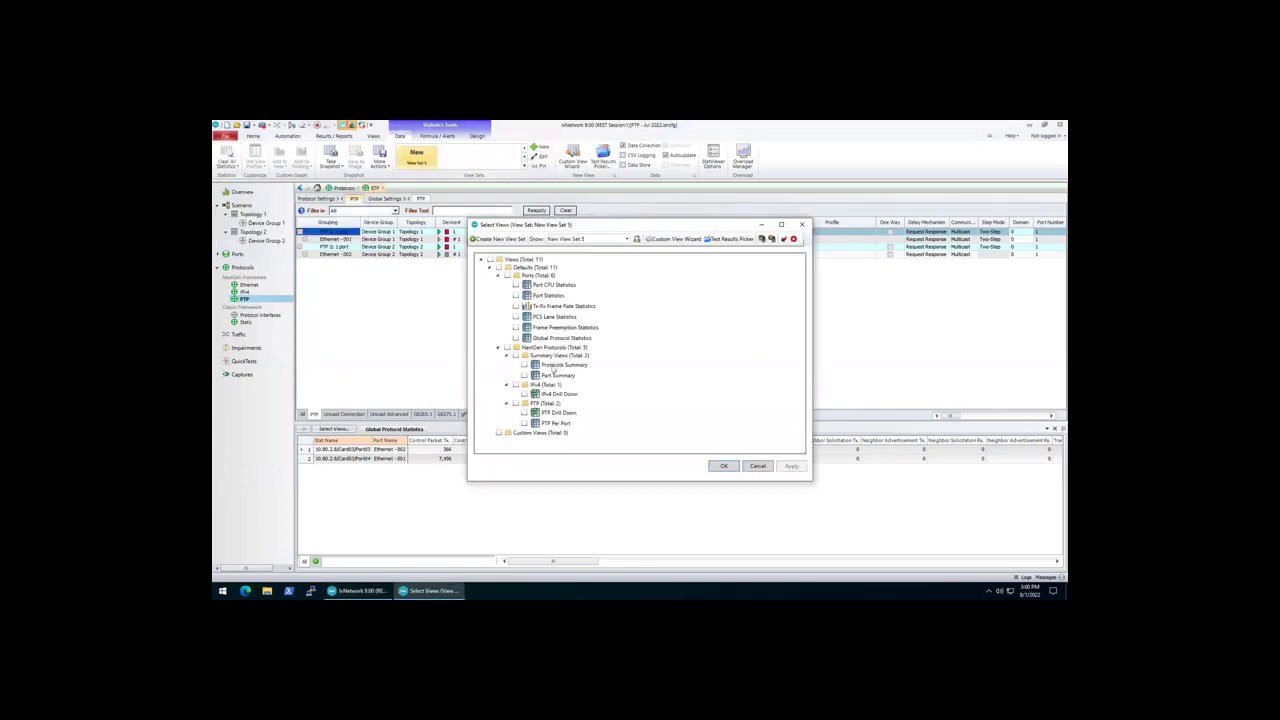
click(516, 403)
click(524, 413)
click(524, 423)
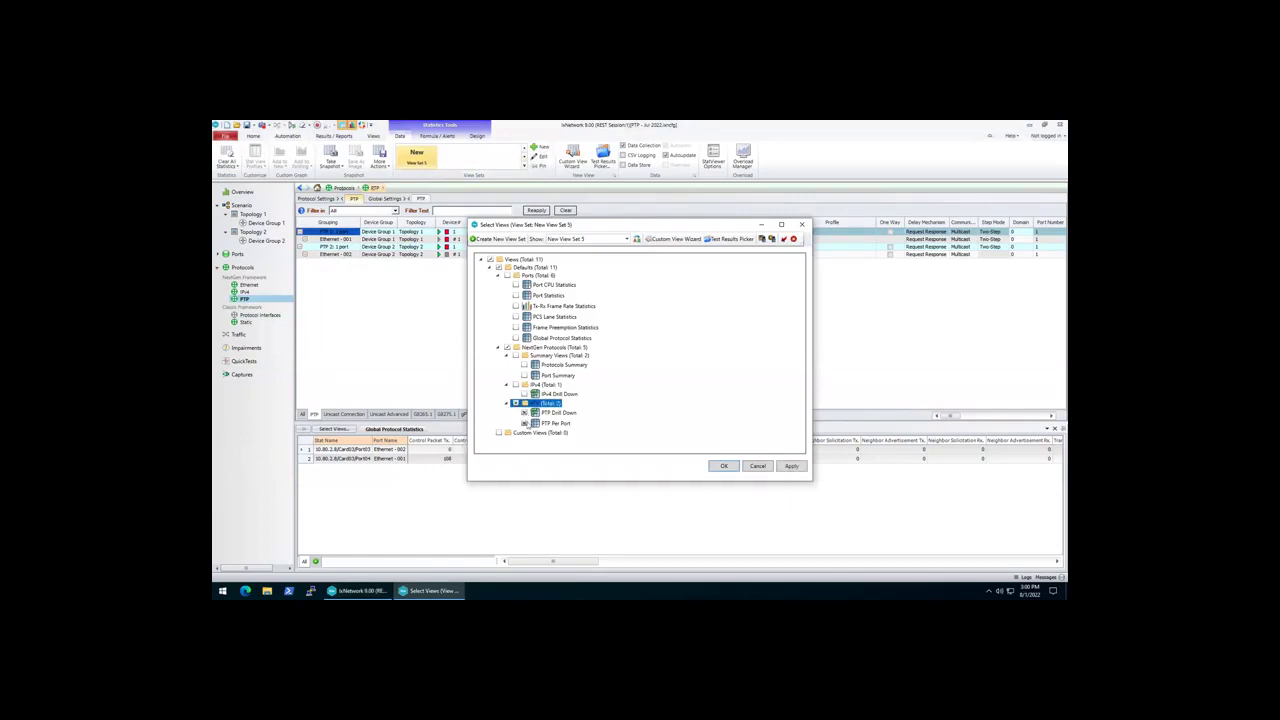
click(792, 466)
click(723, 466)
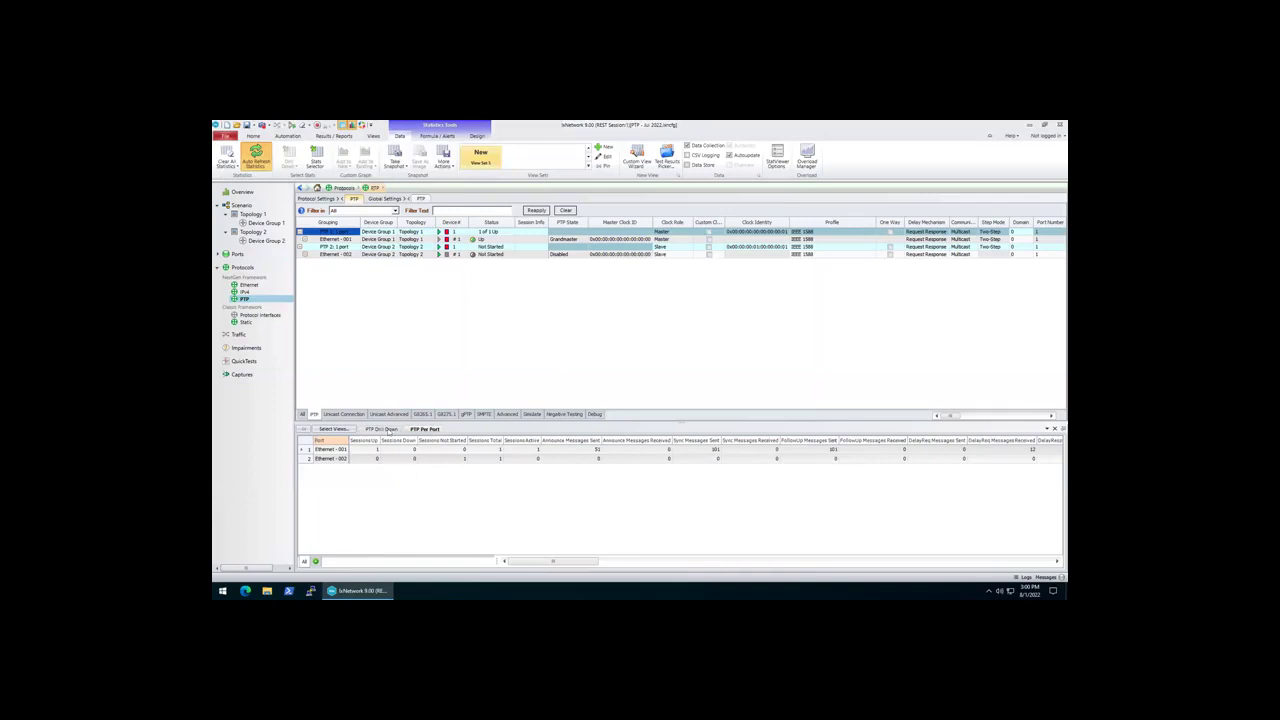
click(390, 429)
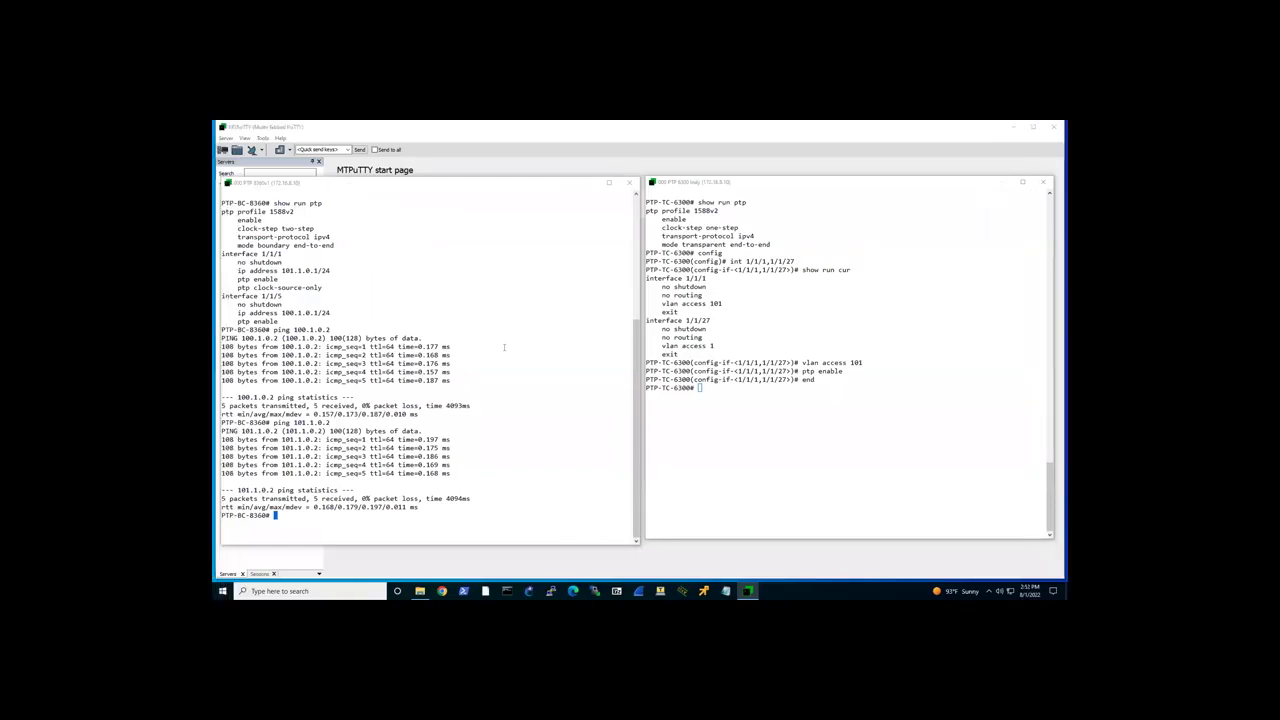
Step: In MTPuTTY, run show ptp parent on PTP-BC-8360 and check the parent clock identity
text(show ptp parent)
key(Return)
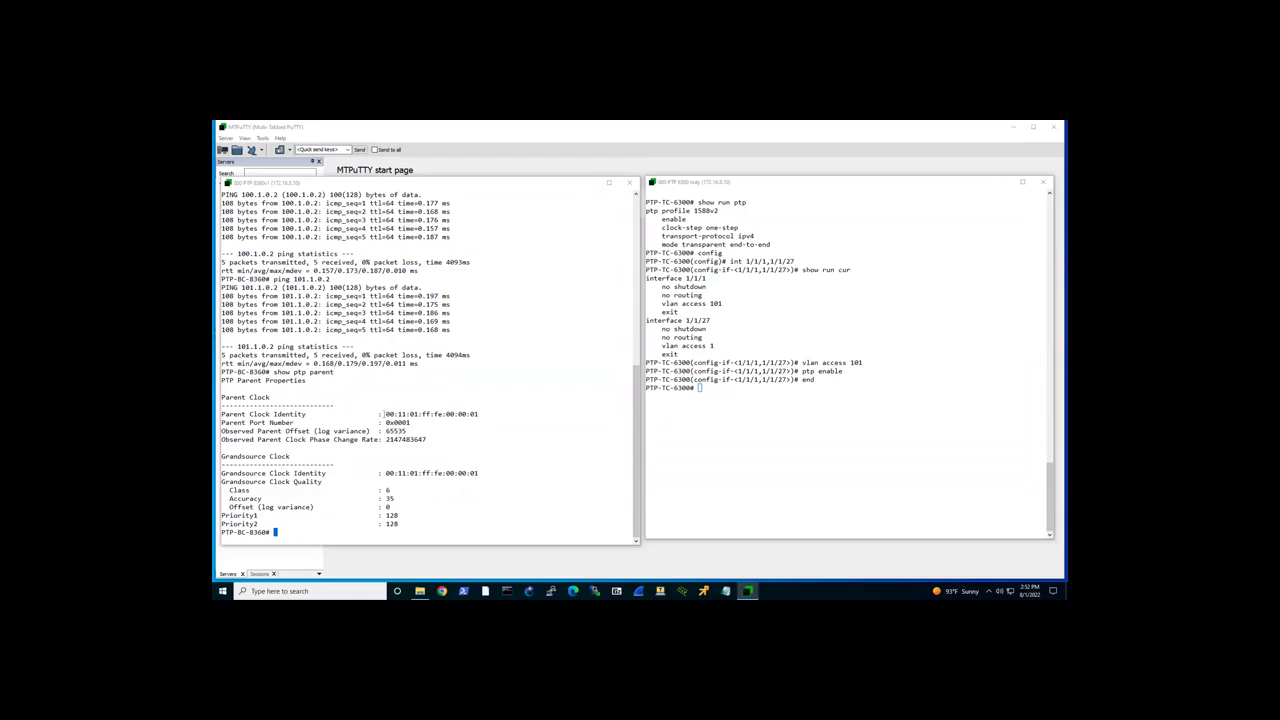
drag(387, 413, 479, 414)
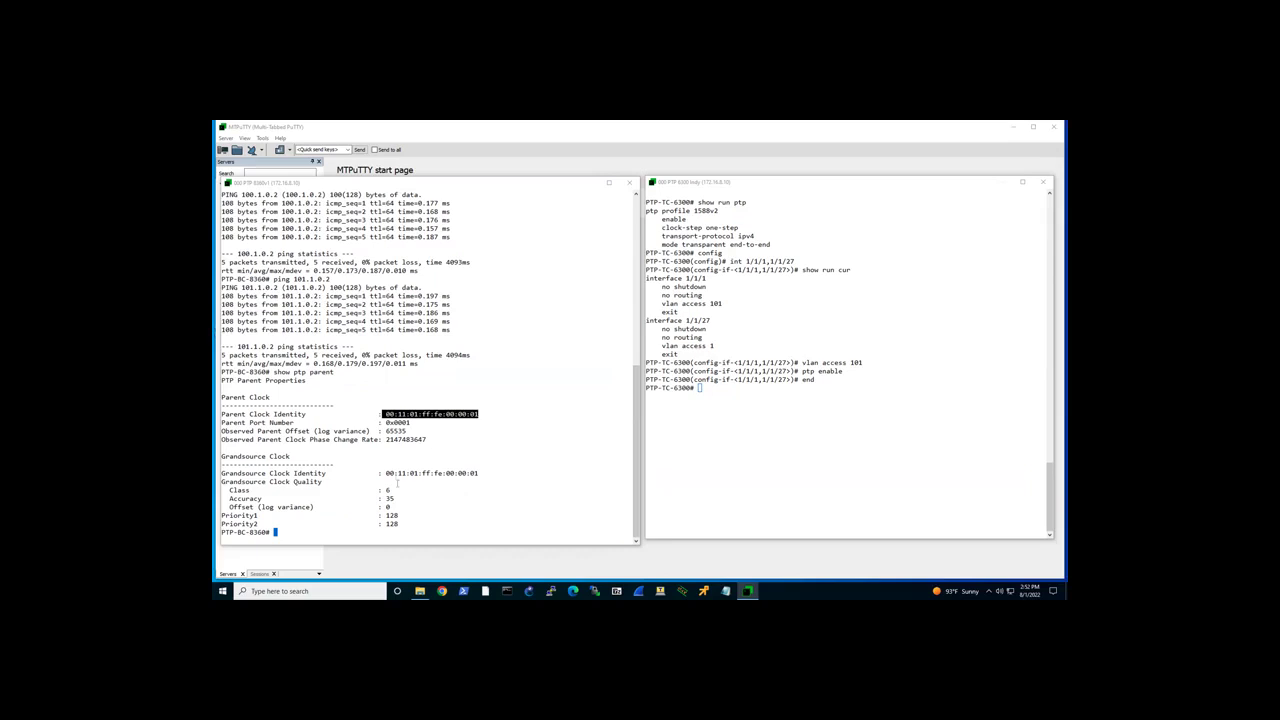
click(341, 396)
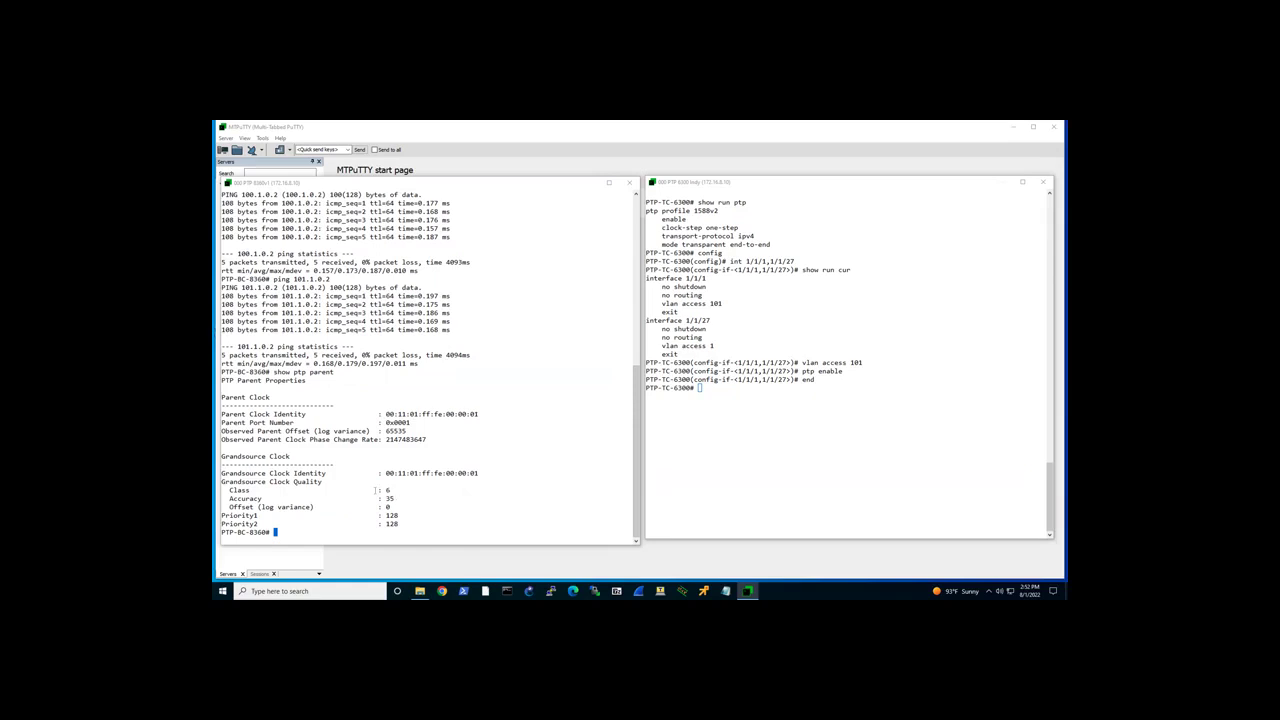
Step: Run show ptp int brief on PTP-BC-8360 and check the grandsource clock identity in the earlier output
text(show ptp int brief)
key(Return)
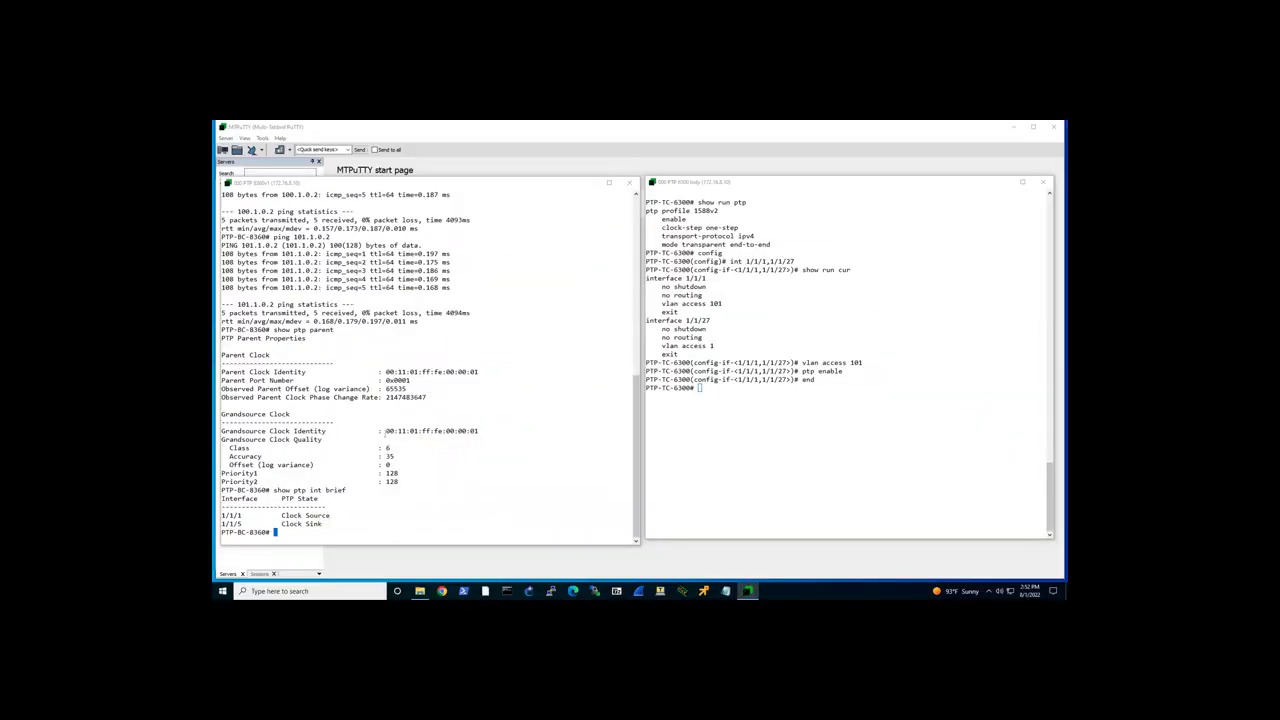
drag(385, 432, 481, 431)
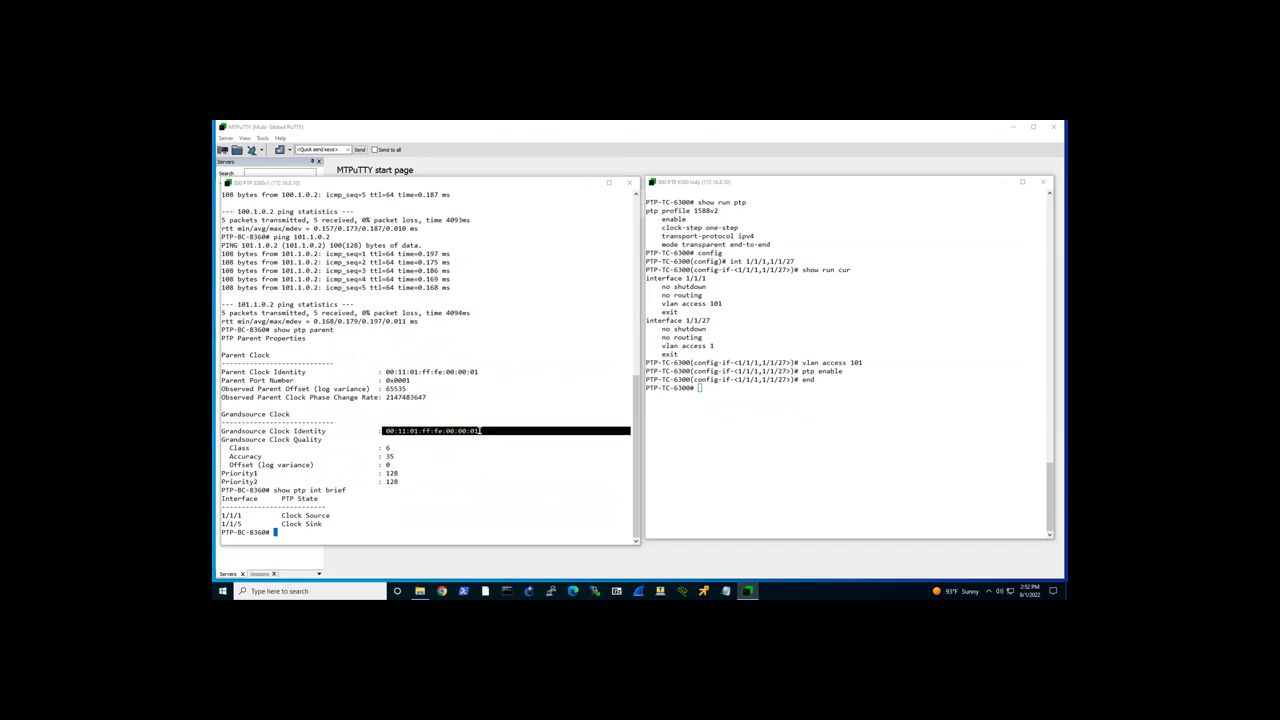
Step: Compare the grandsource clock identity on PTP-BC-8360 with the PTP Drill Down statistics view in IxNetwork
click(424, 432)
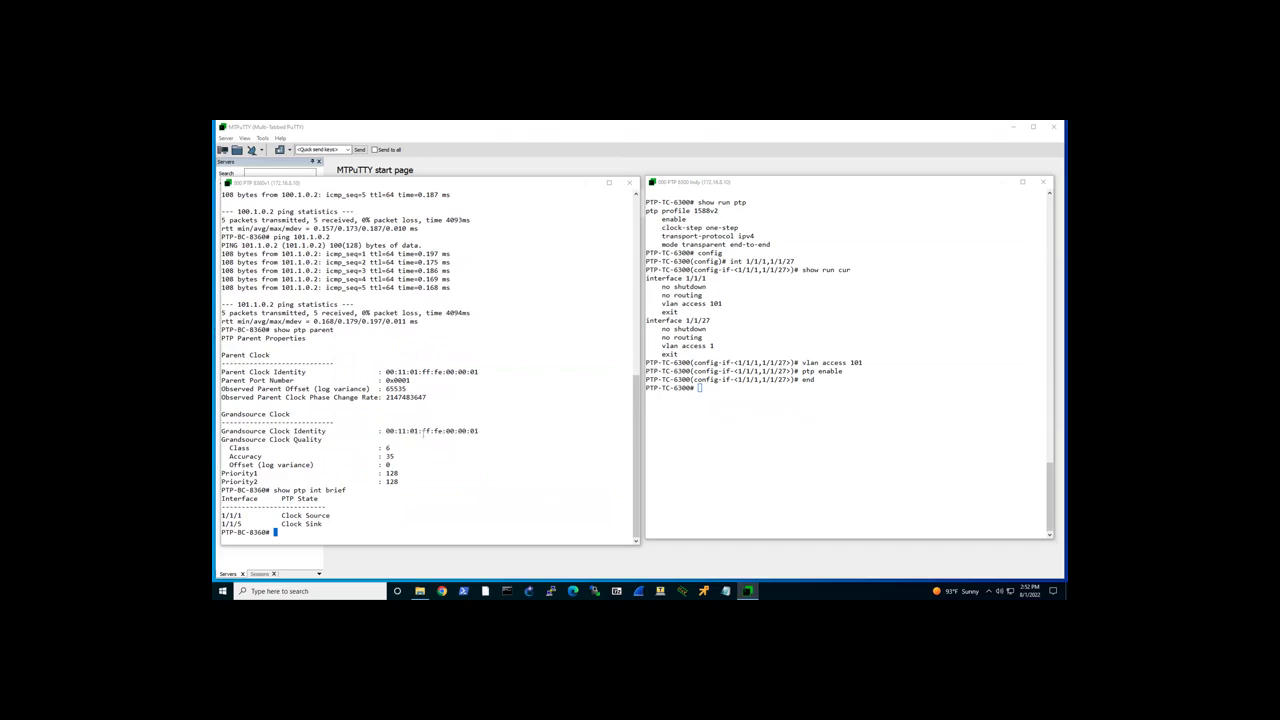
drag(420, 431, 441, 431)
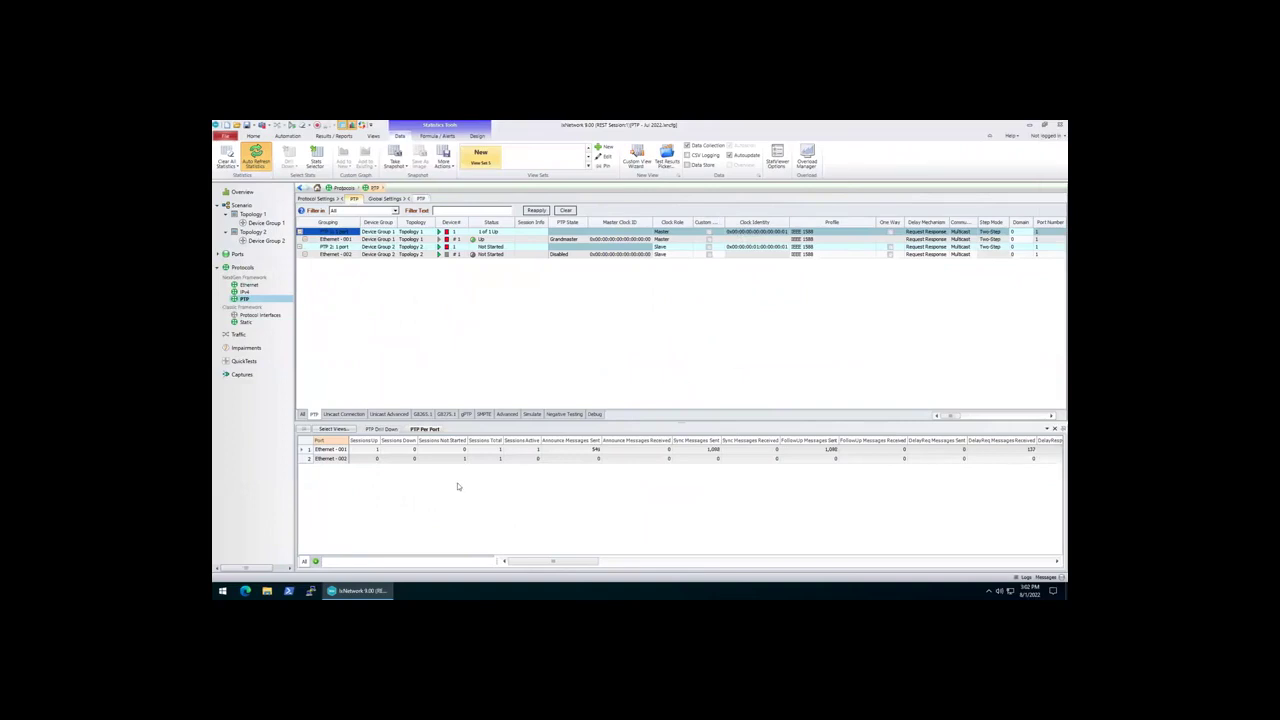
click(380, 429)
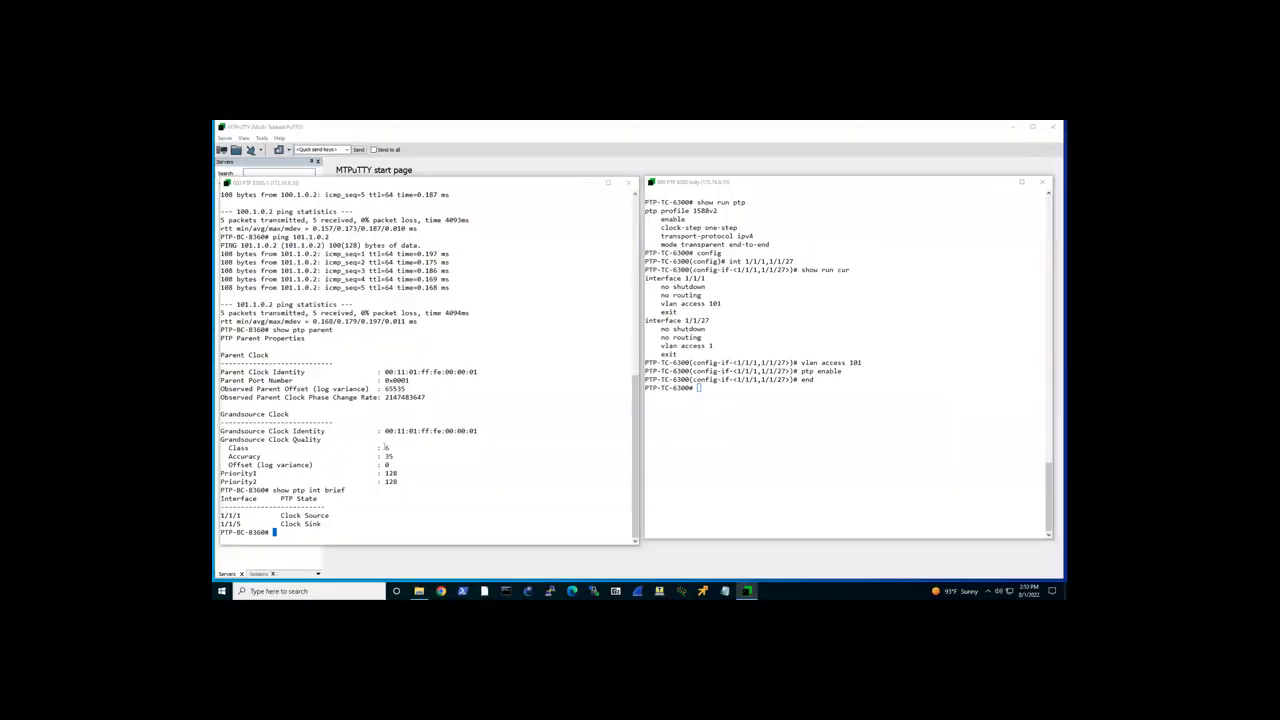
drag(386, 430, 478, 431)
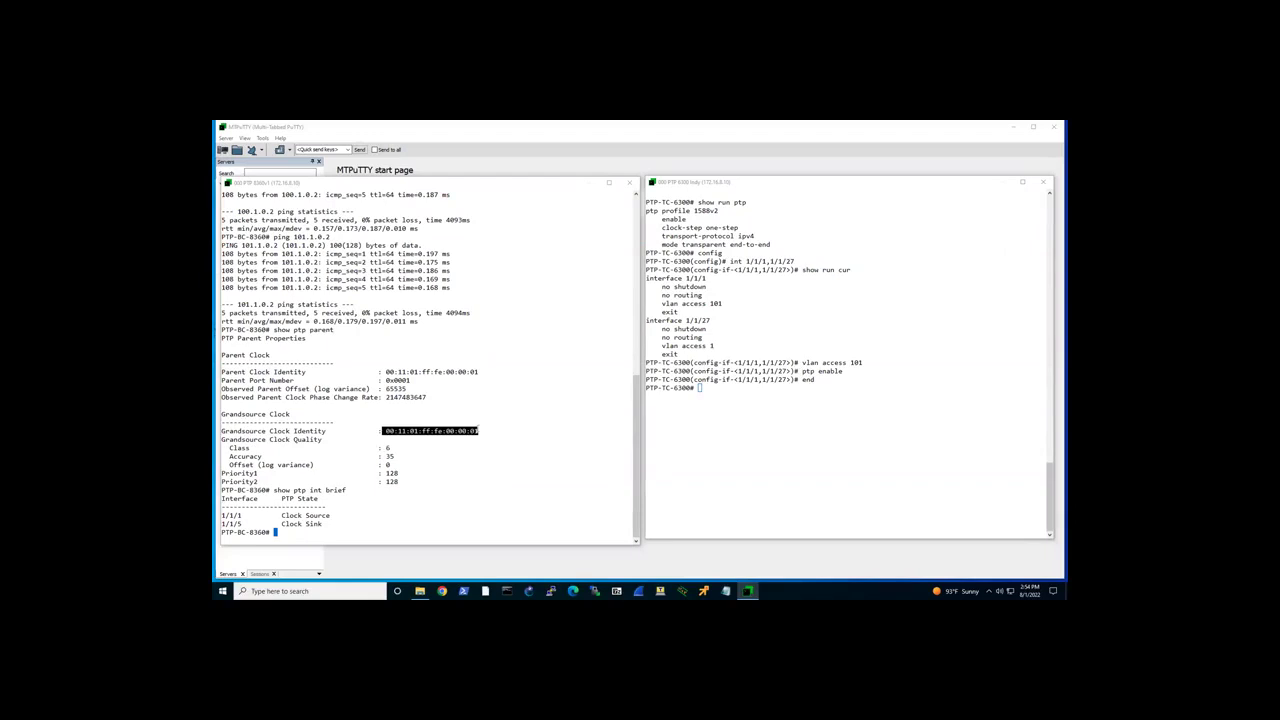
click(322, 411)
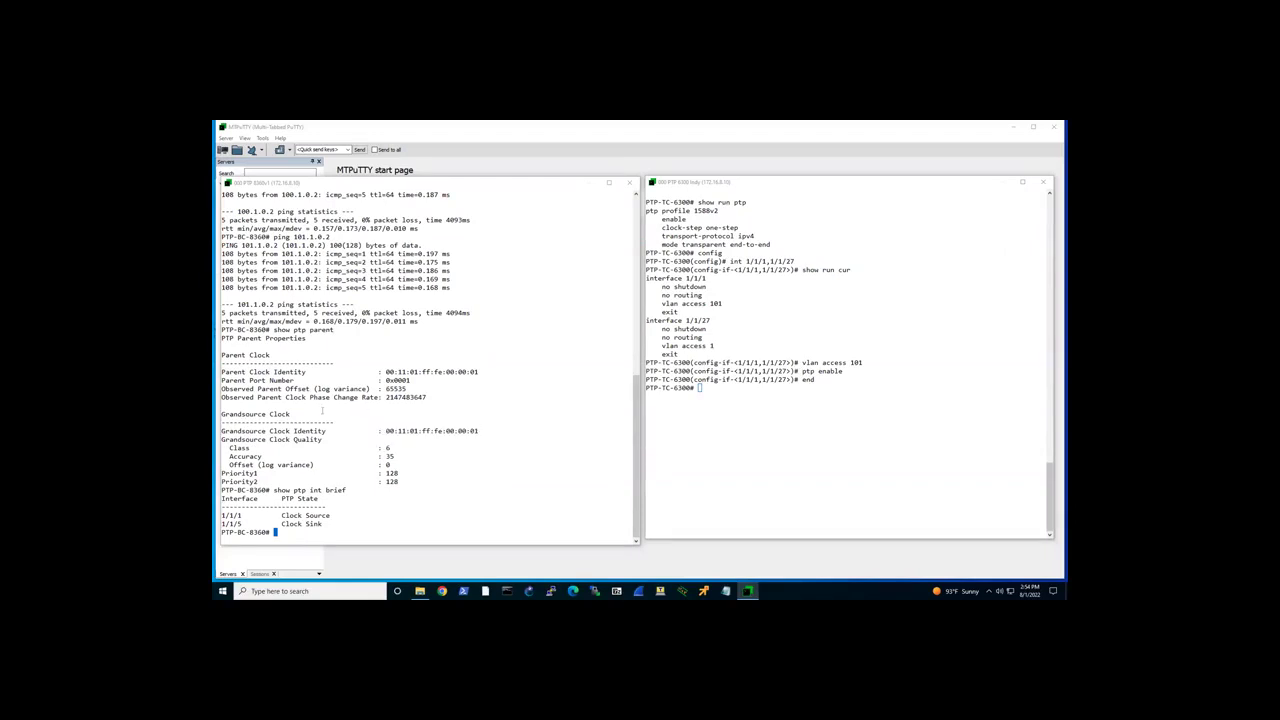
Step: In MTPuTTY, run show ptp clock on PTP-BC-8360 and check the PTP profile, mode and clock identity
text(show)
text(ptp clock)
key(Return)
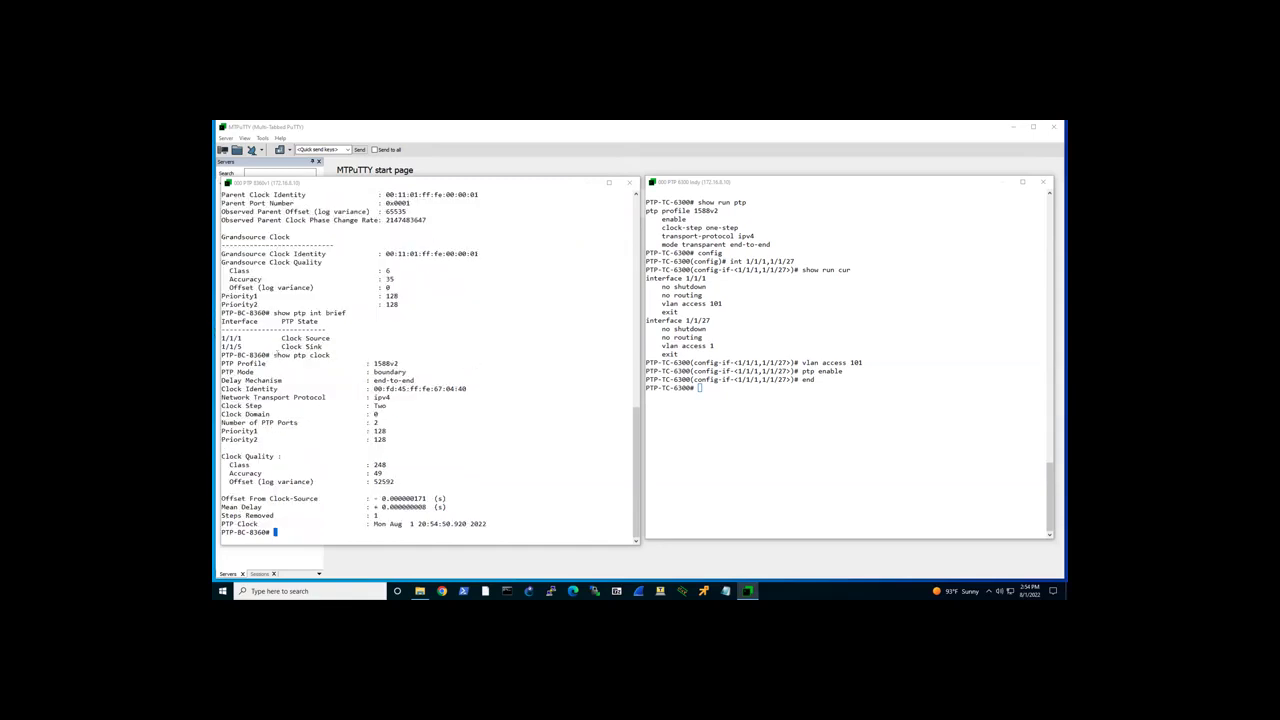
drag(274, 355, 400, 372)
click(383, 380)
drag(374, 388, 476, 388)
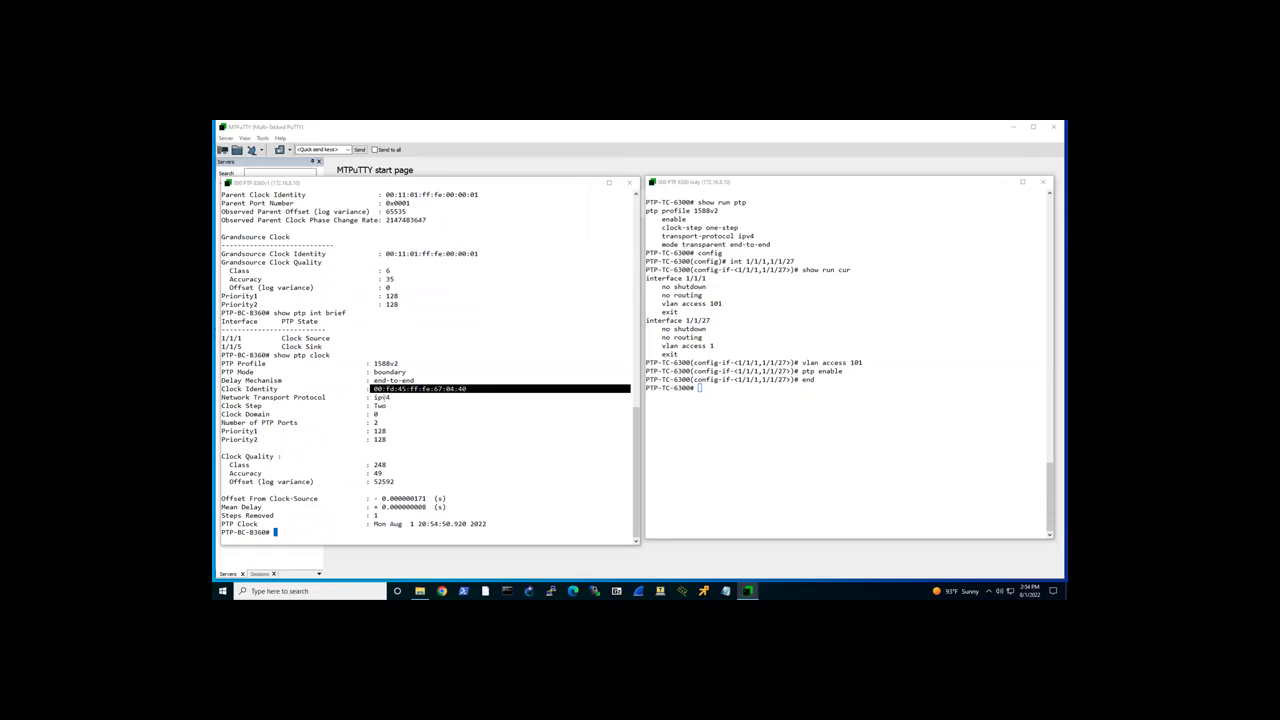
click(384, 397)
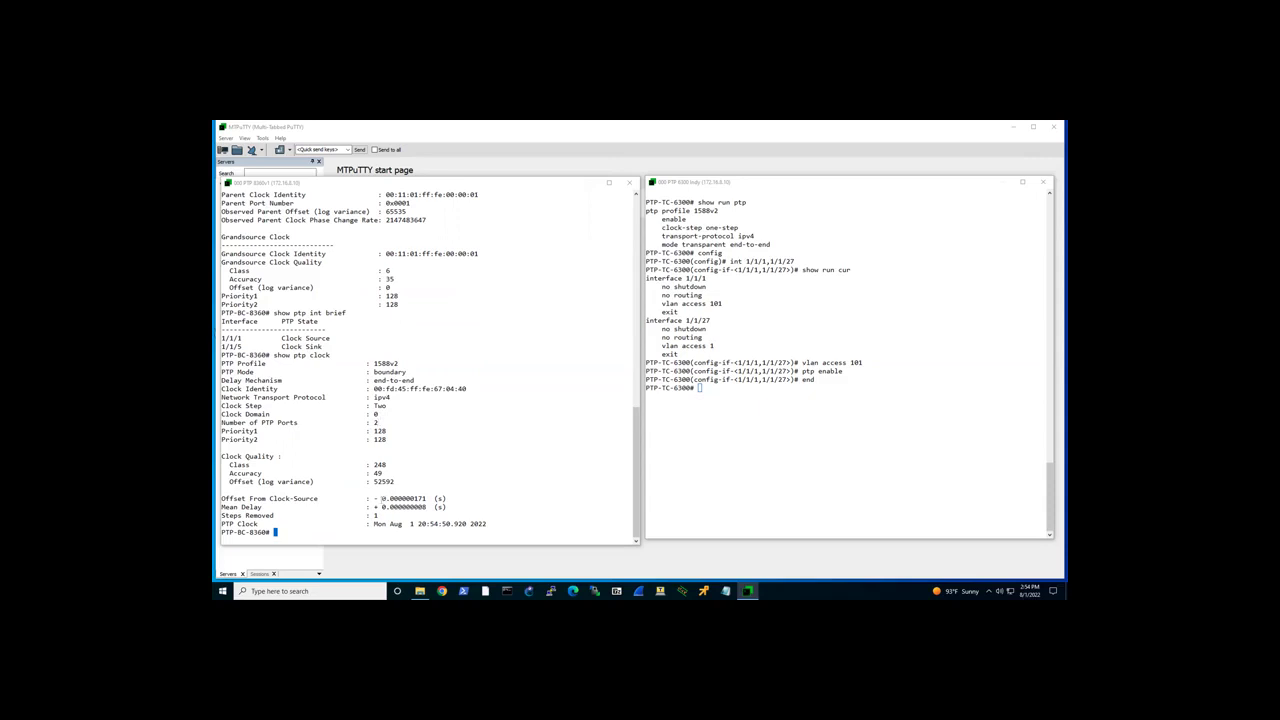
Step: Check the offset from clock-source and the mean delay, rerunning show ptp clock on PTP-BC-8360 for fresh readings
drag(379, 498, 426, 507)
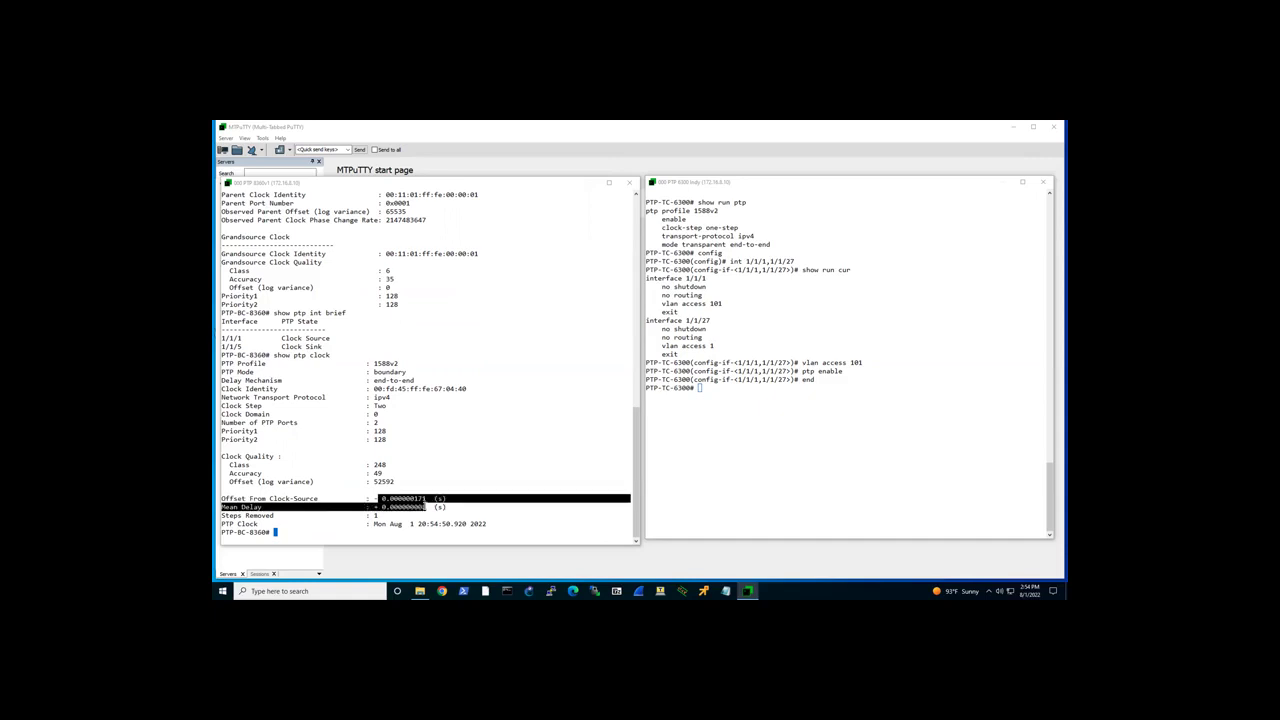
click(428, 498)
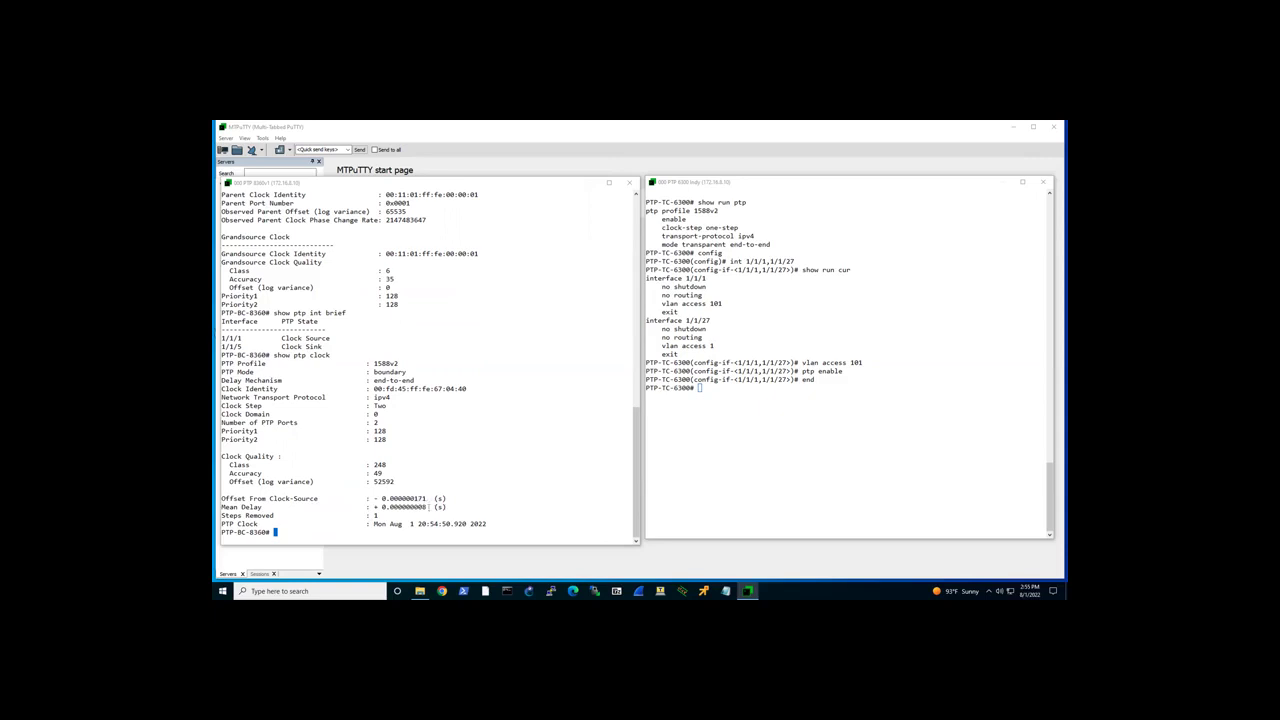
drag(428, 507, 421, 507)
key(Up)
key(Return)
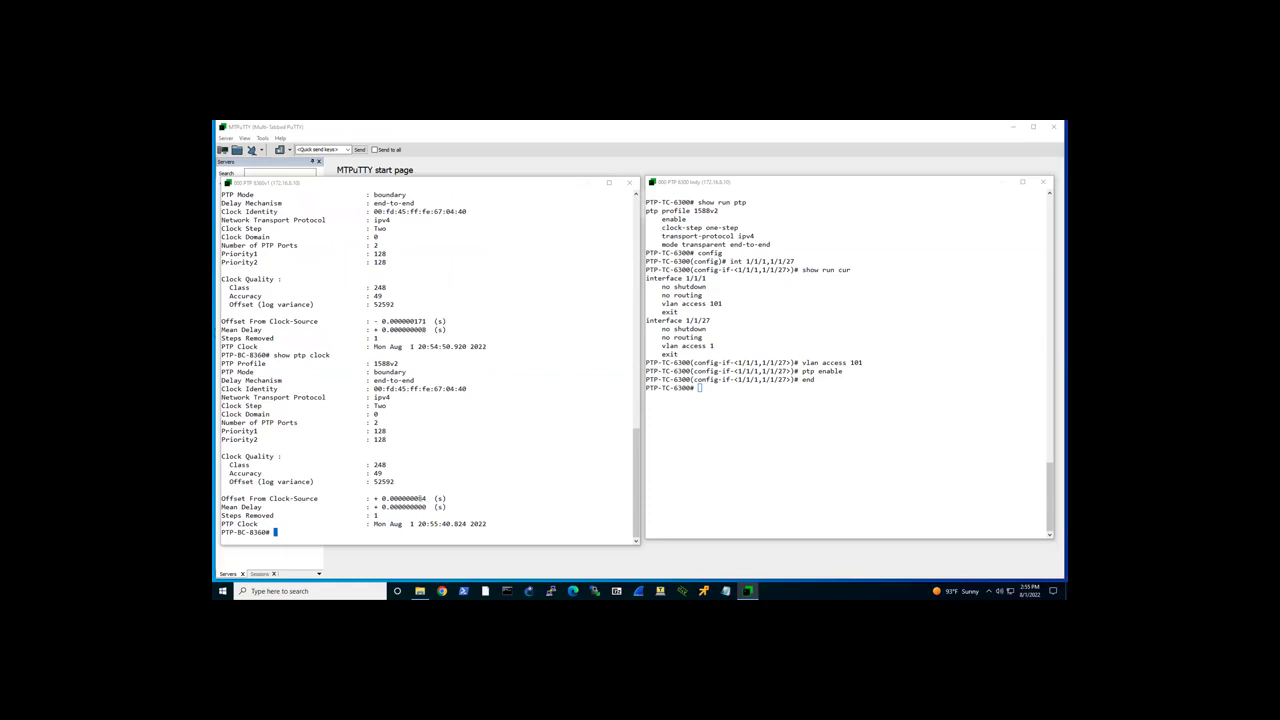
drag(424, 498, 419, 498)
key(Return)
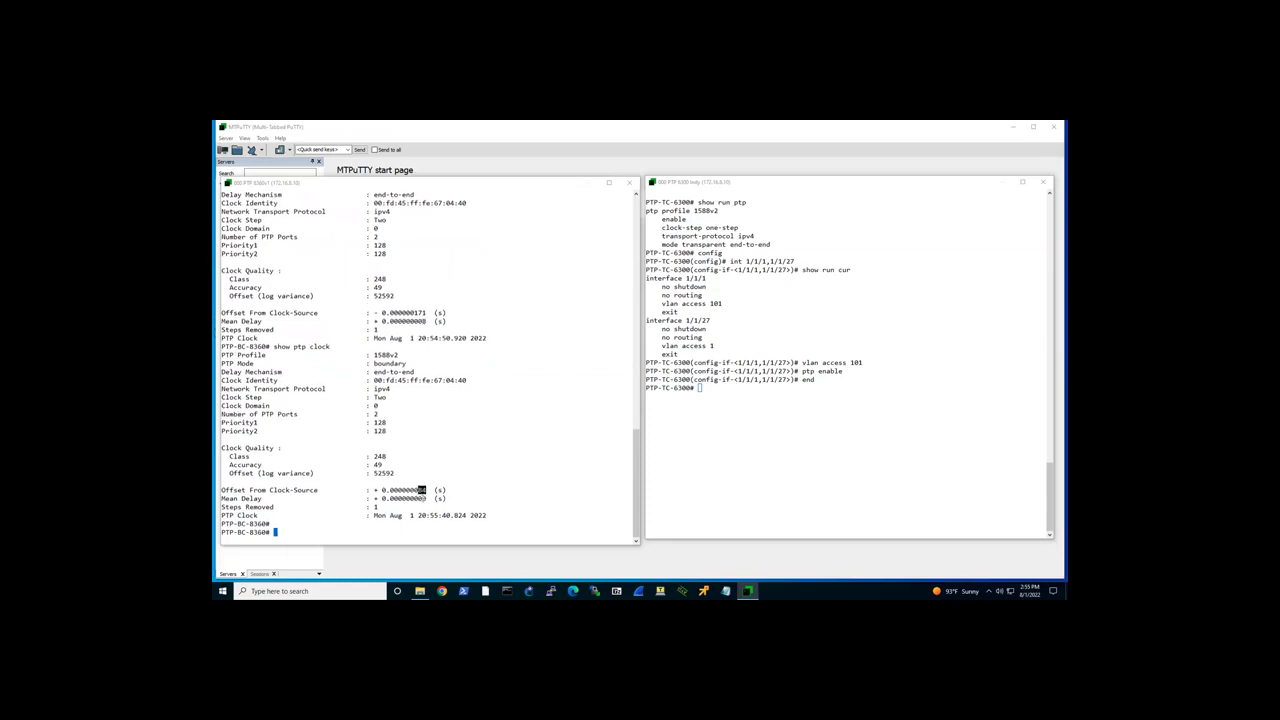
Step: List the available CoPP statistics classes, run show copp statistics class ptp and check the dropped packets
text(show copp statistics class)
key(question)
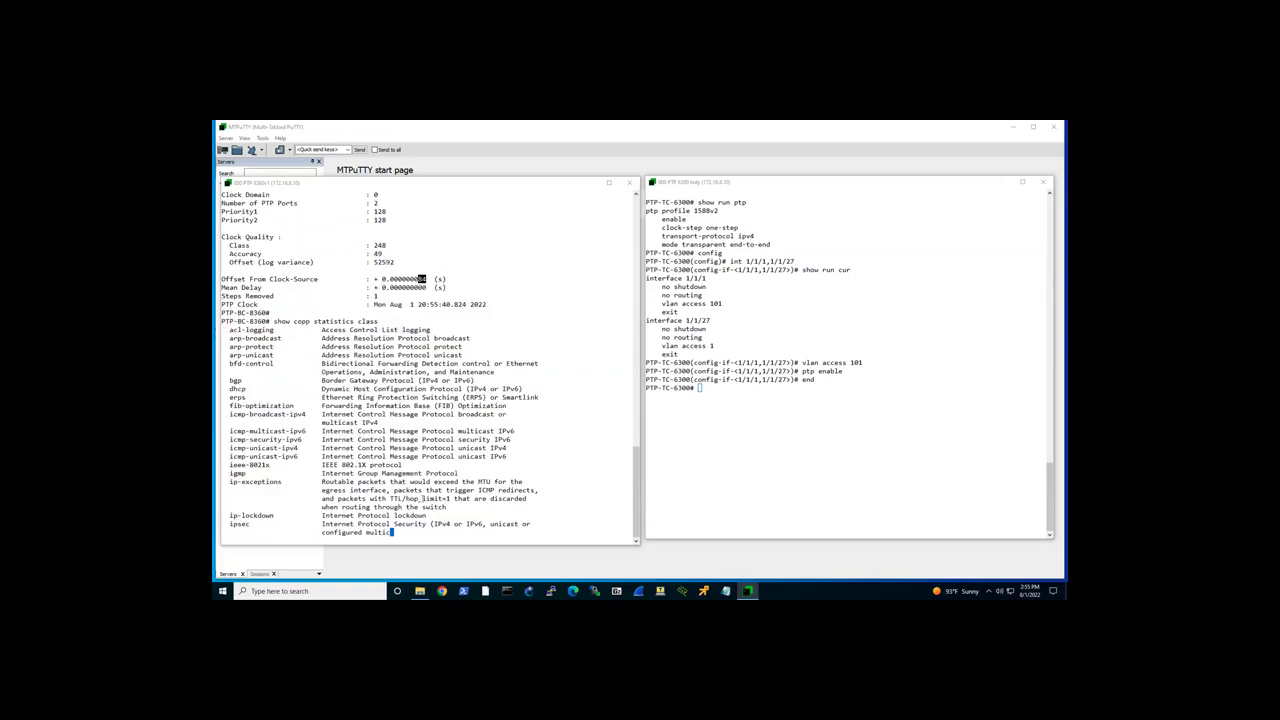
text(pt)
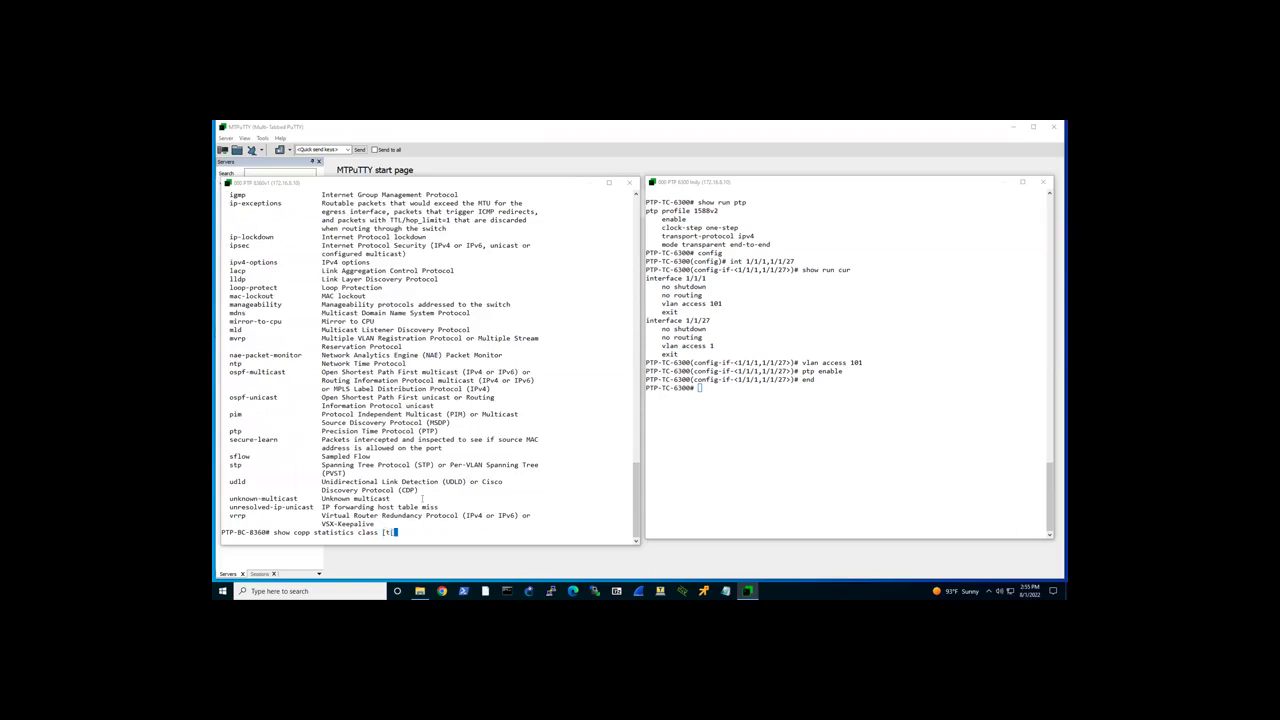
text(p)
key(Return)
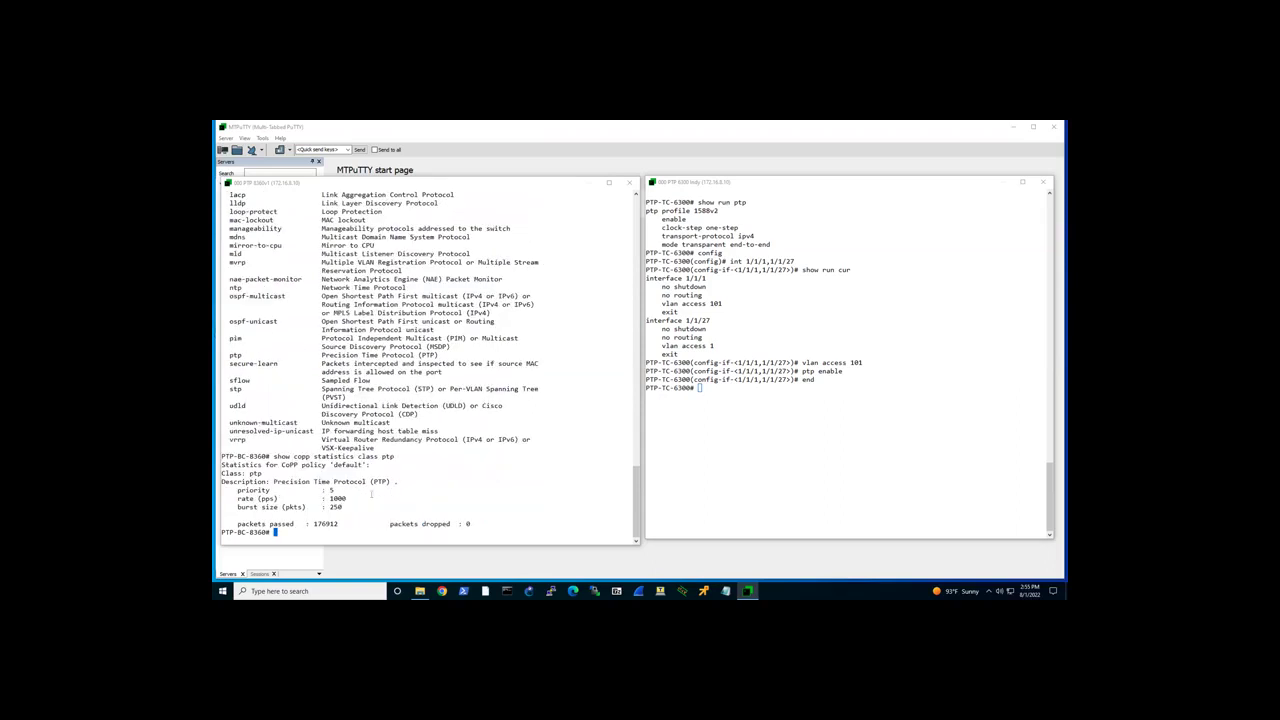
drag(386, 524, 475, 523)
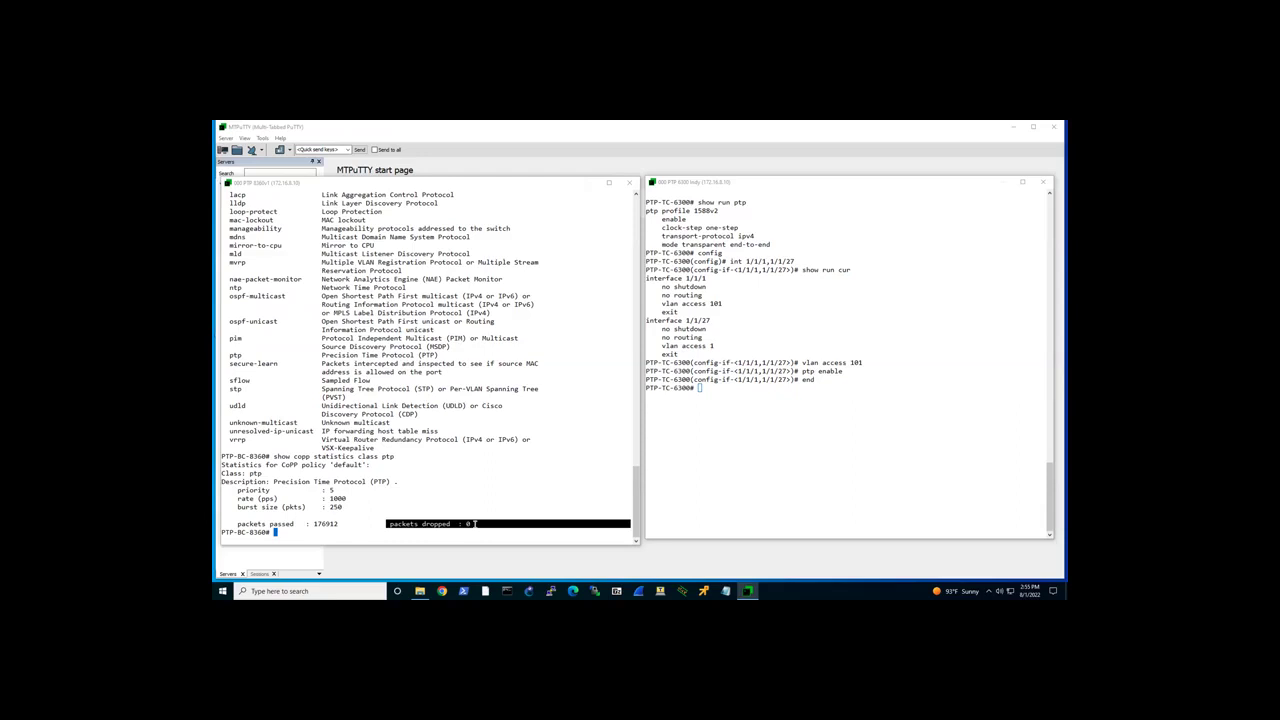
click(490, 459)
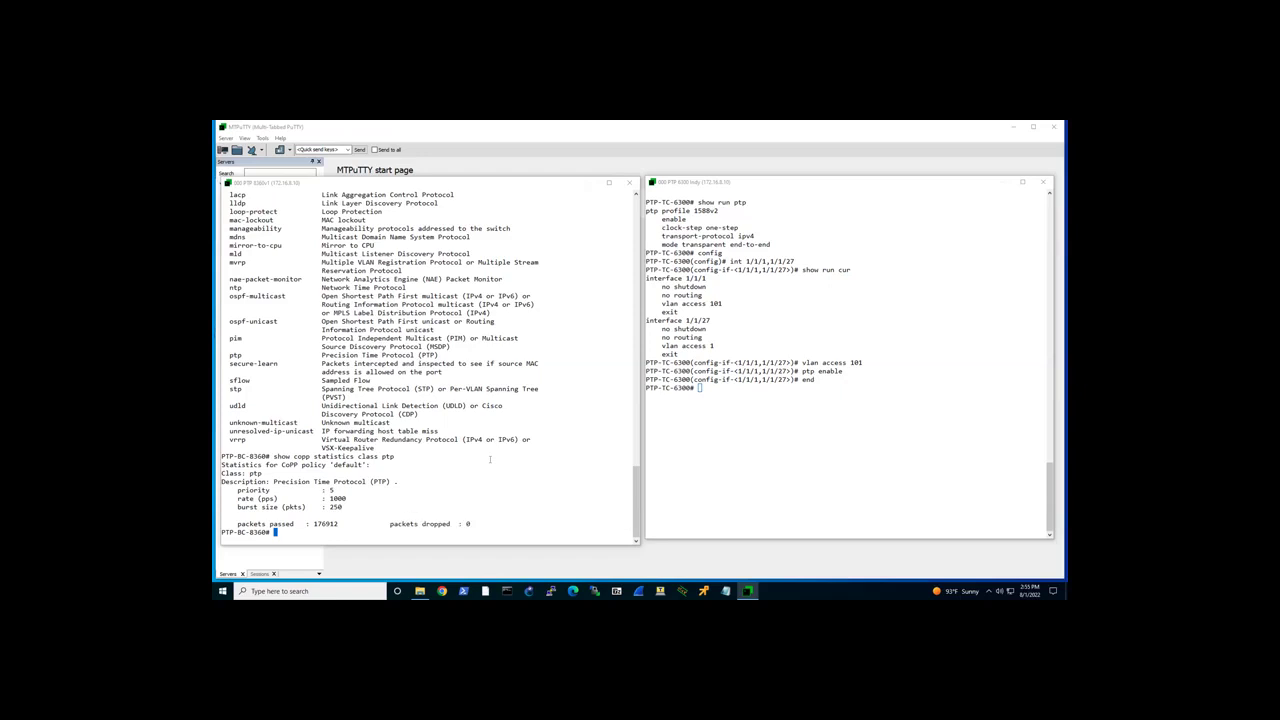
Step: Widen the PTP-BC-8360 terminal, run show event -r -d ptpd and check the July 29 clock_source and following parent selection entries
text(show event -r -d ptpd)
drag(640, 366, 958, 359)
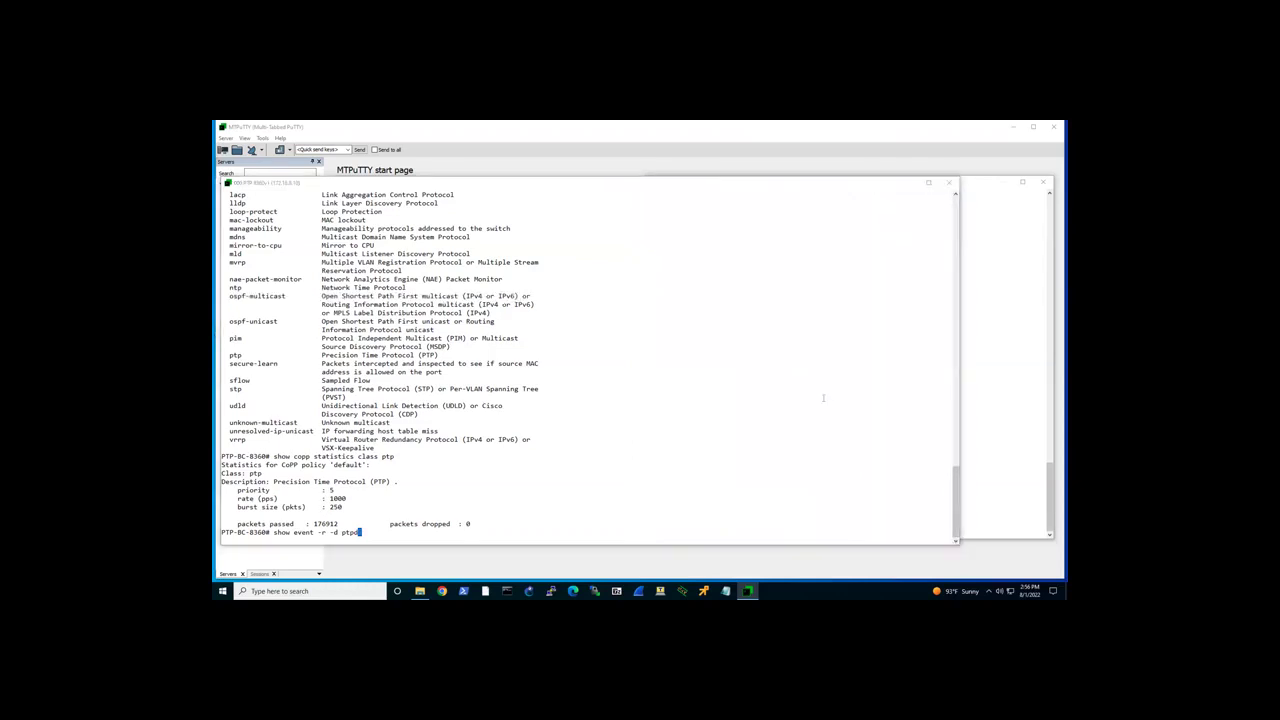
key(Return)
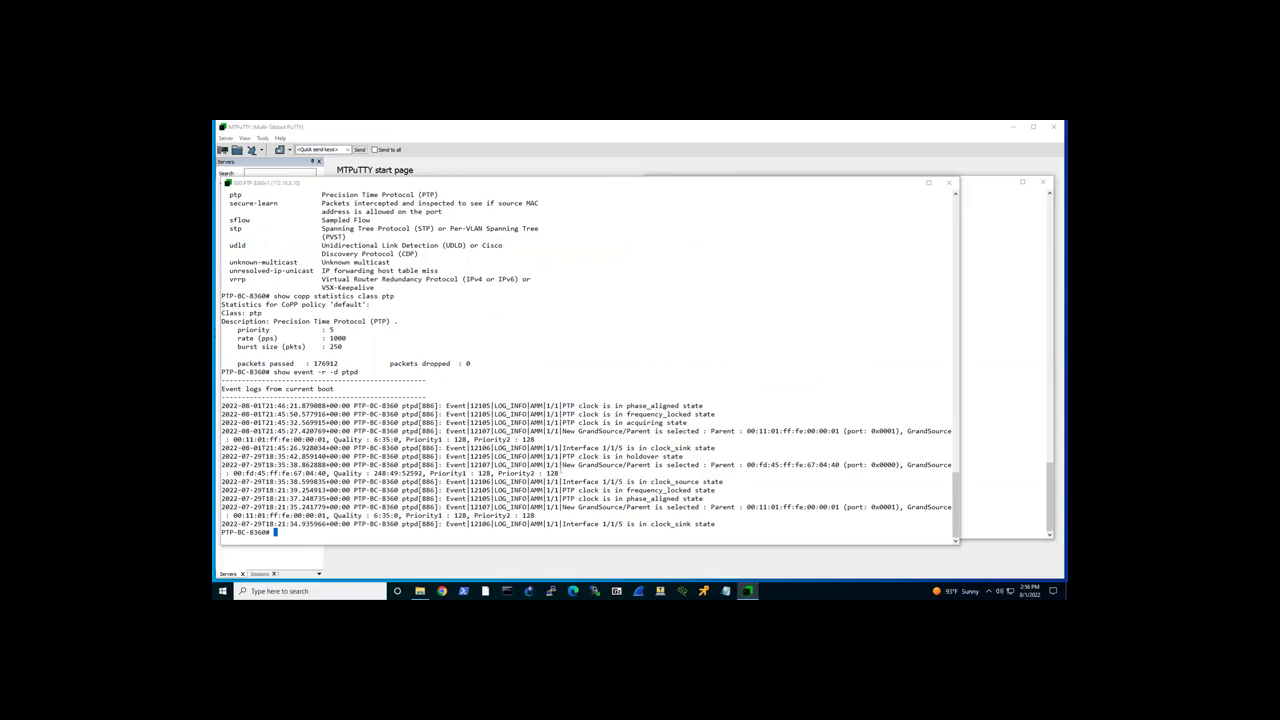
mouse_move(551, 472)
mouse_down()
mouse_move(712, 474)
mouse_move(628, 490)
mouse_move(559, 482)
mouse_up()
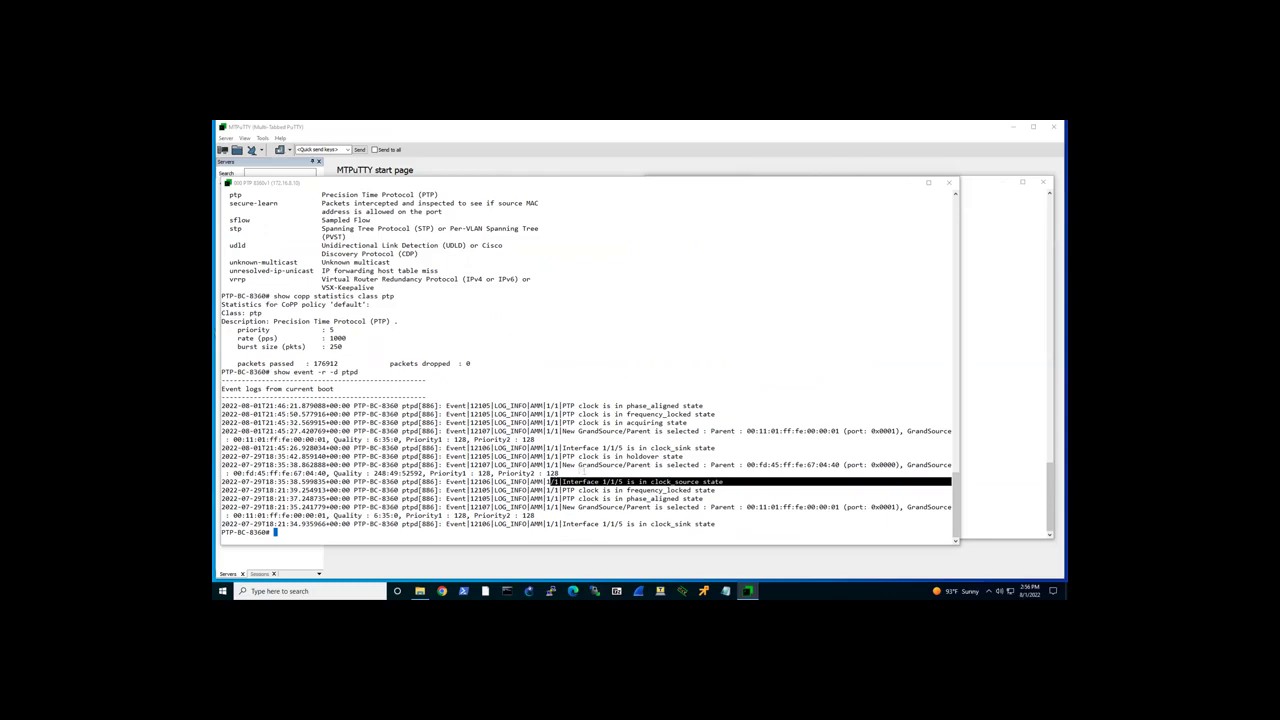
drag(563, 465, 567, 474)
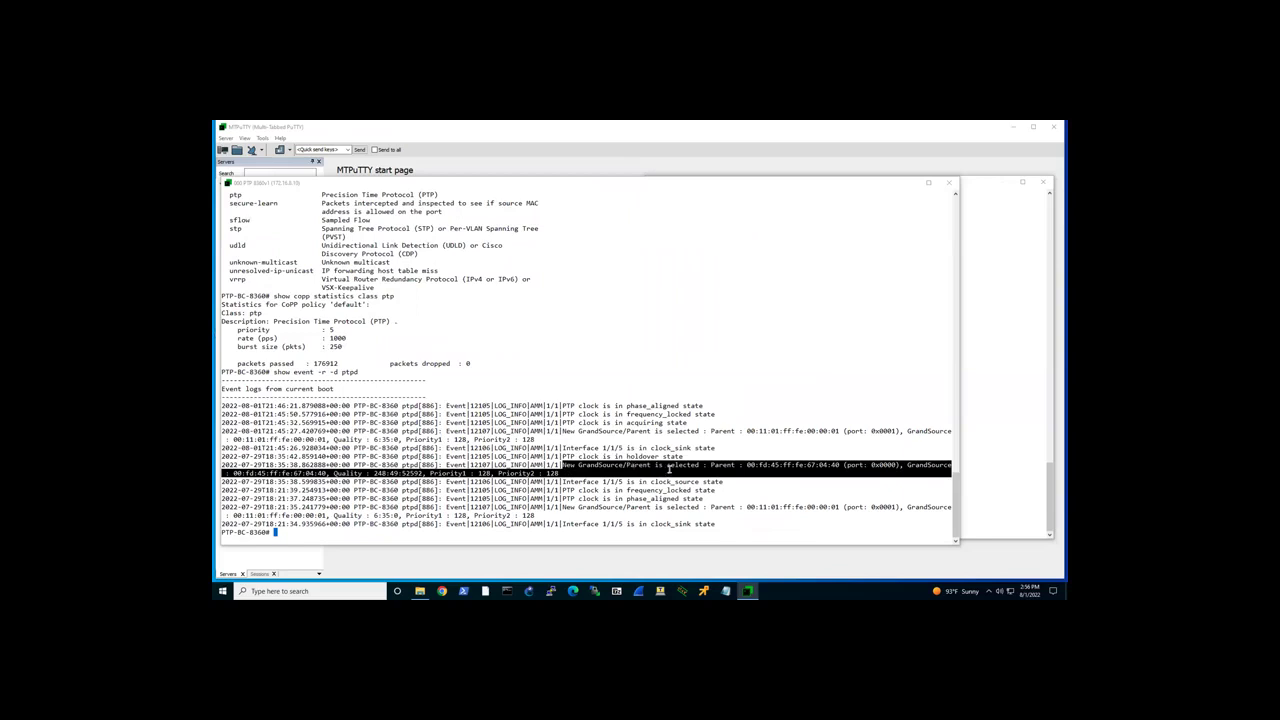
click(746, 462)
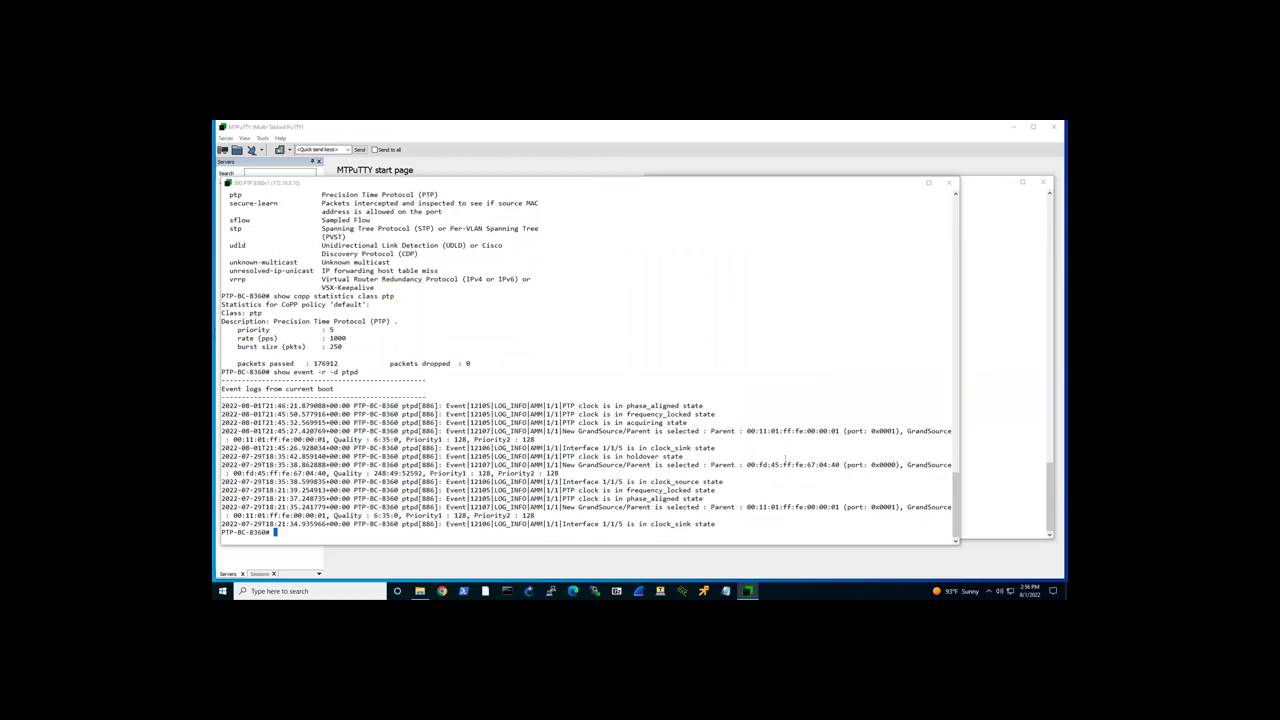
Step: Compare the parent identity in the July 29 18:35:38 event with the clock identity in the earlier show ptp clock output
double_click(786, 462)
click(770, 464)
triple_click(762, 465)
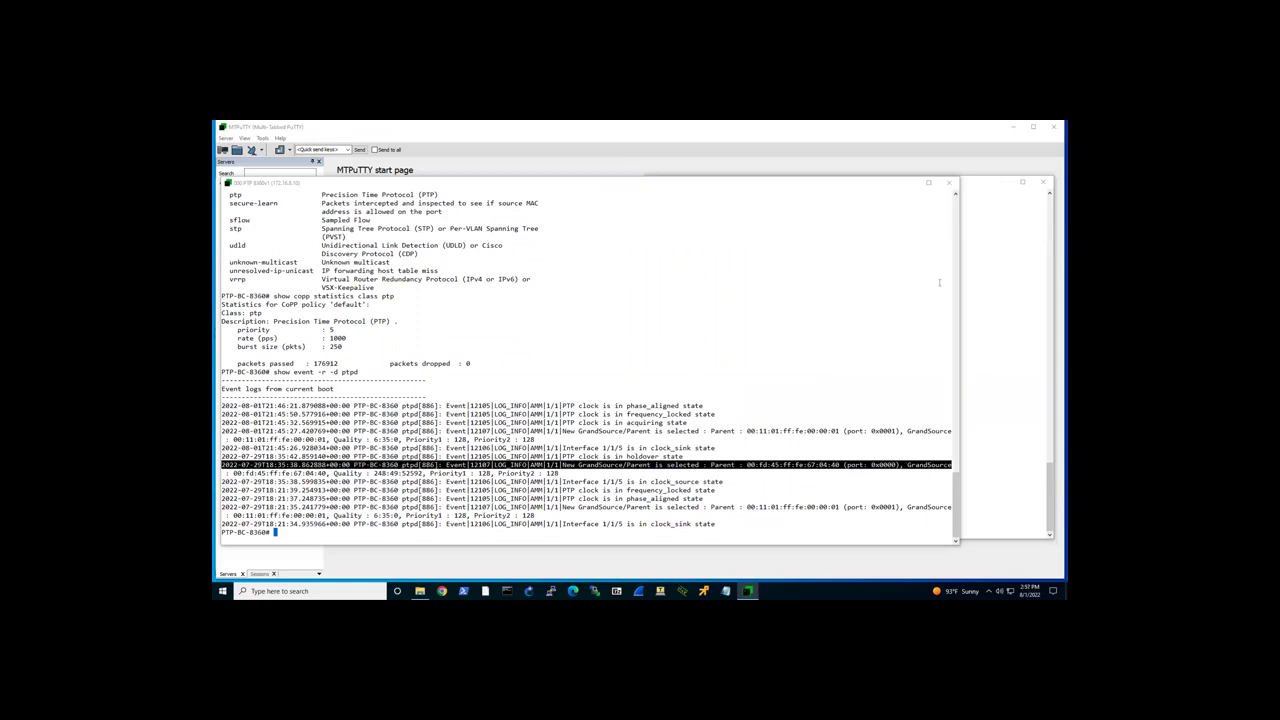
scroll(956, 283, up, 7)
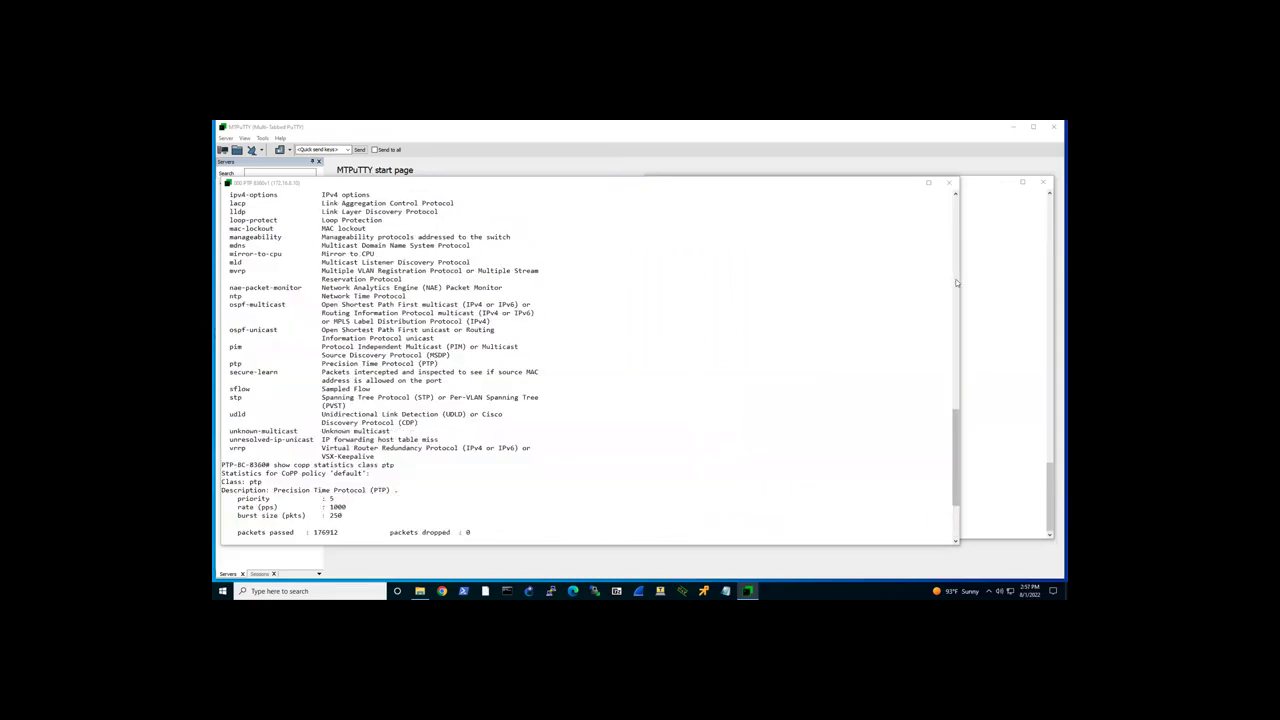
scroll(956, 283, up, 13)
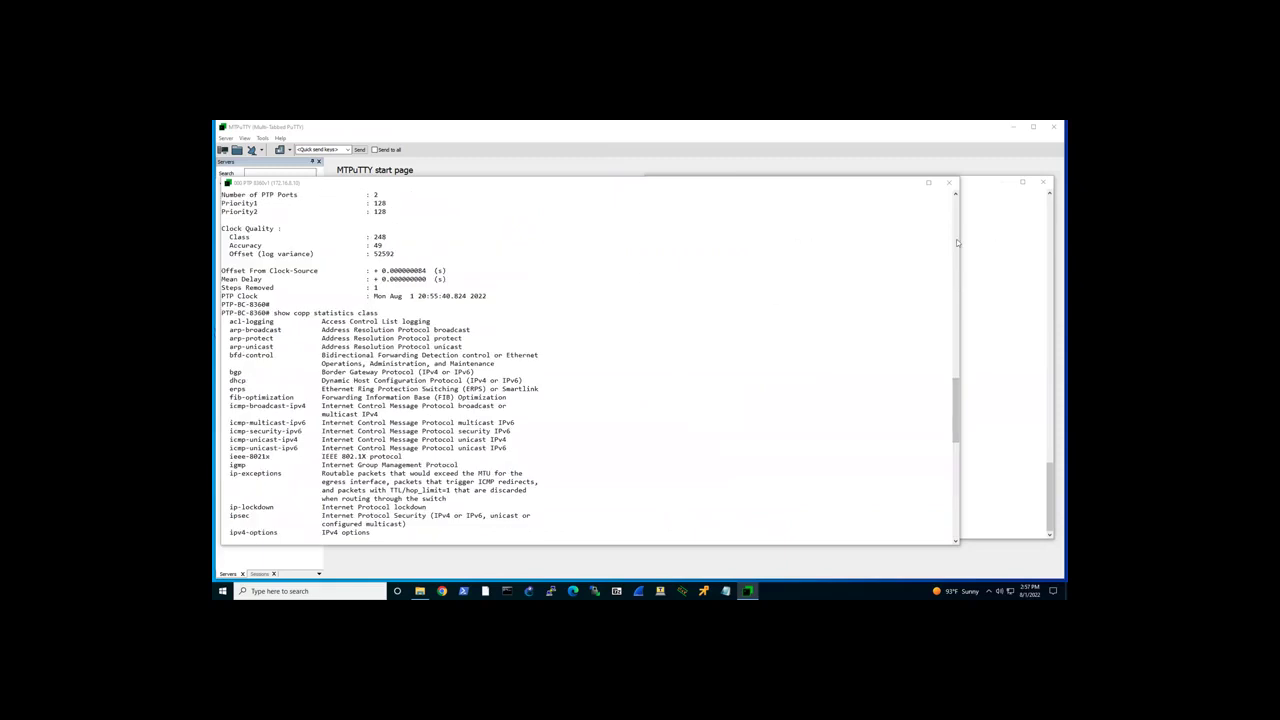
scroll(956, 239, up, 7)
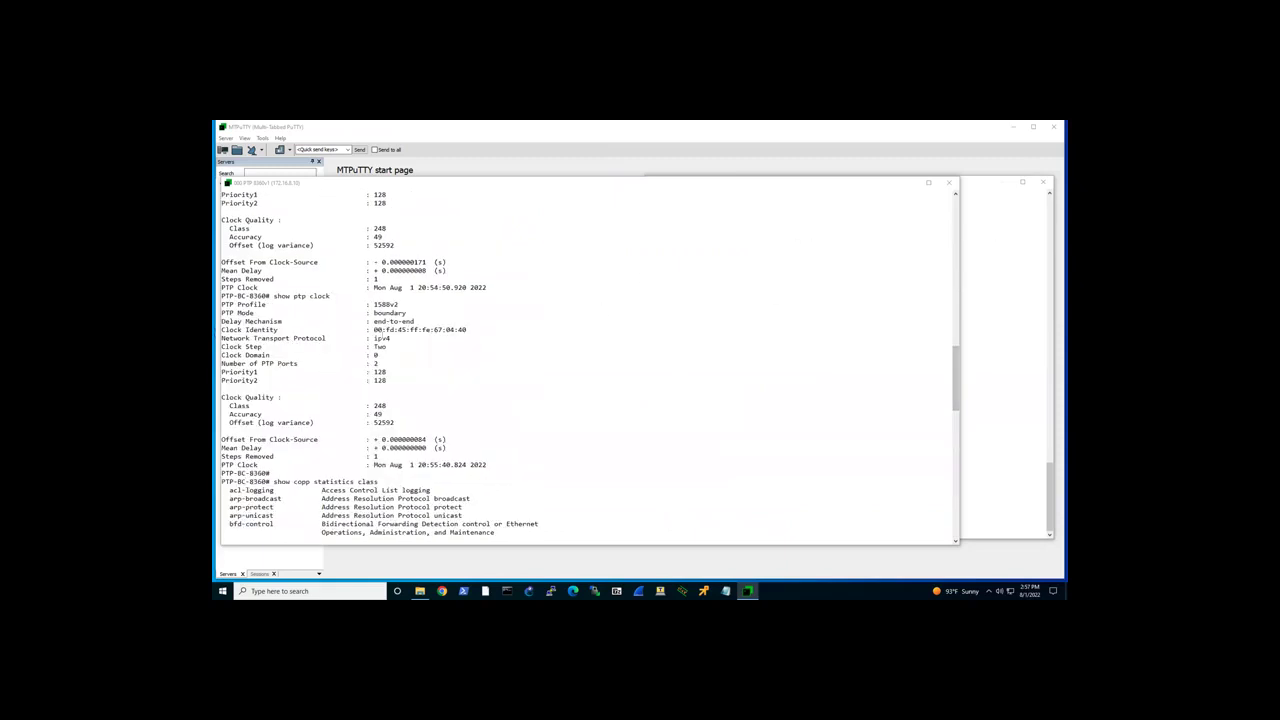
drag(374, 330, 466, 330)
scroll(467, 330, down, 7)
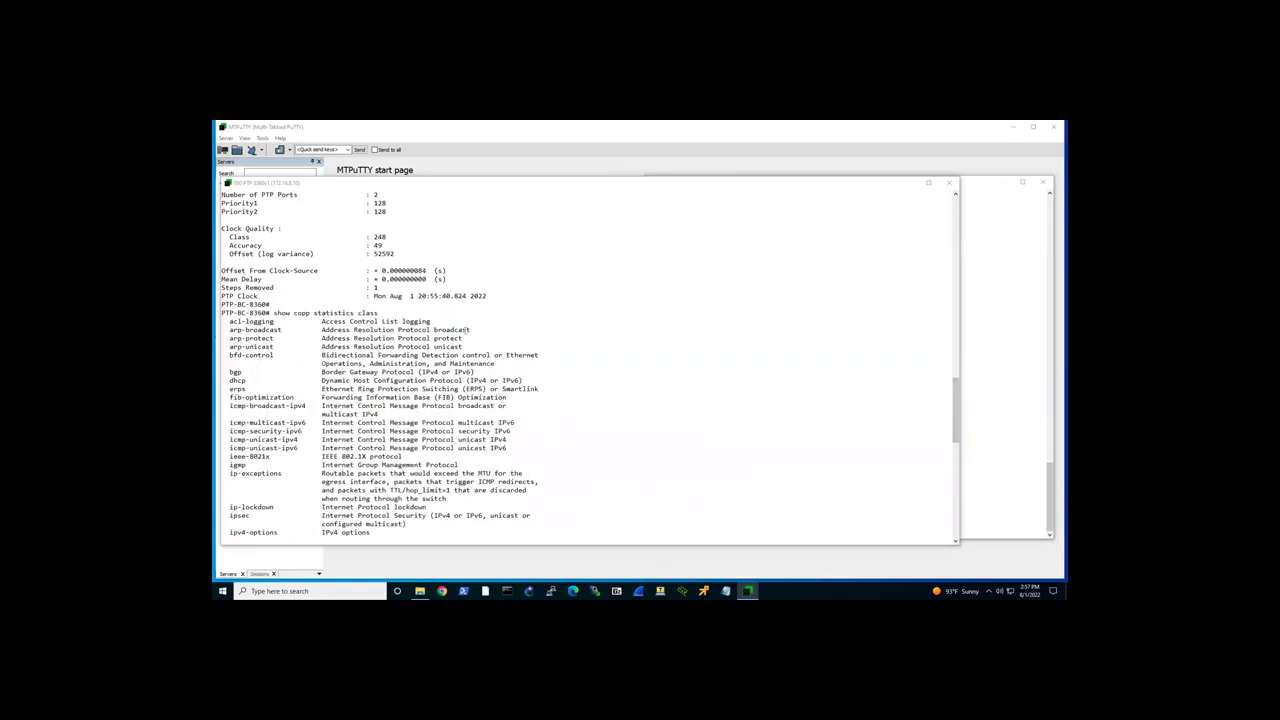
scroll(650, 457, down, 12)
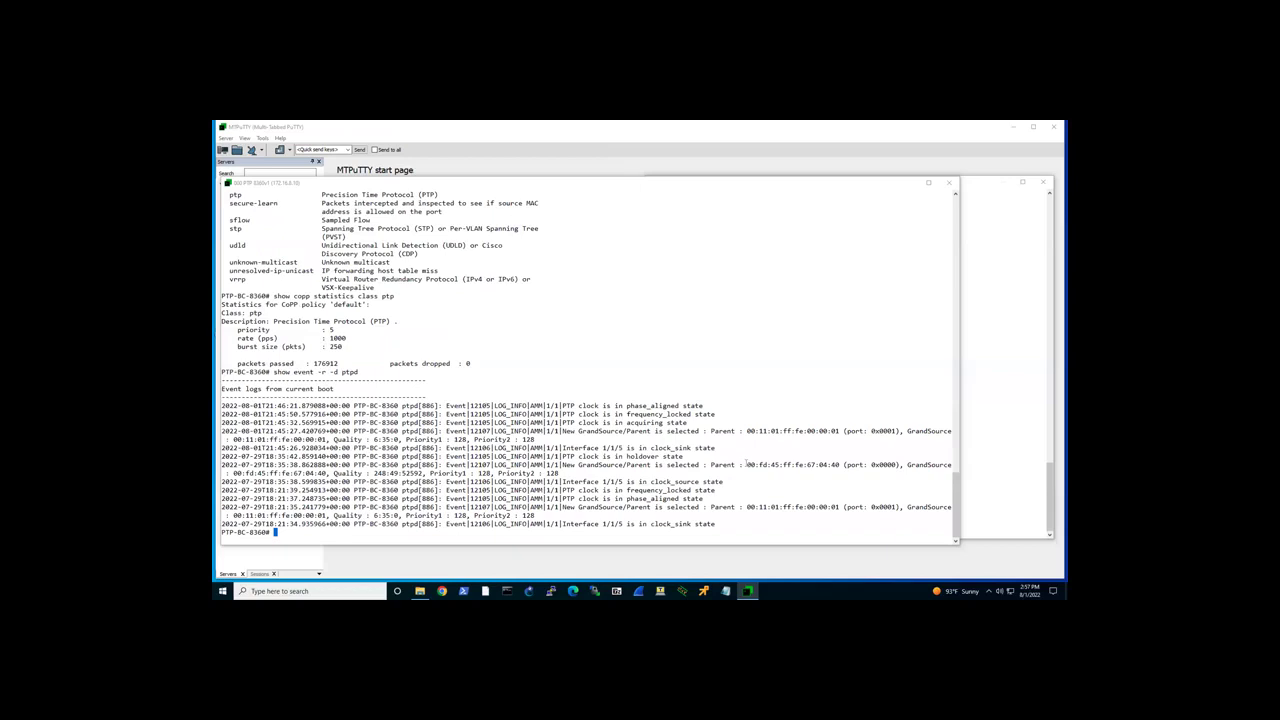
Step: Examine the parent identity of the 18:35:38 event and the holdover state entry logged after it
drag(746, 464, 764, 463)
click(627, 456)
drag(563, 456, 686, 456)
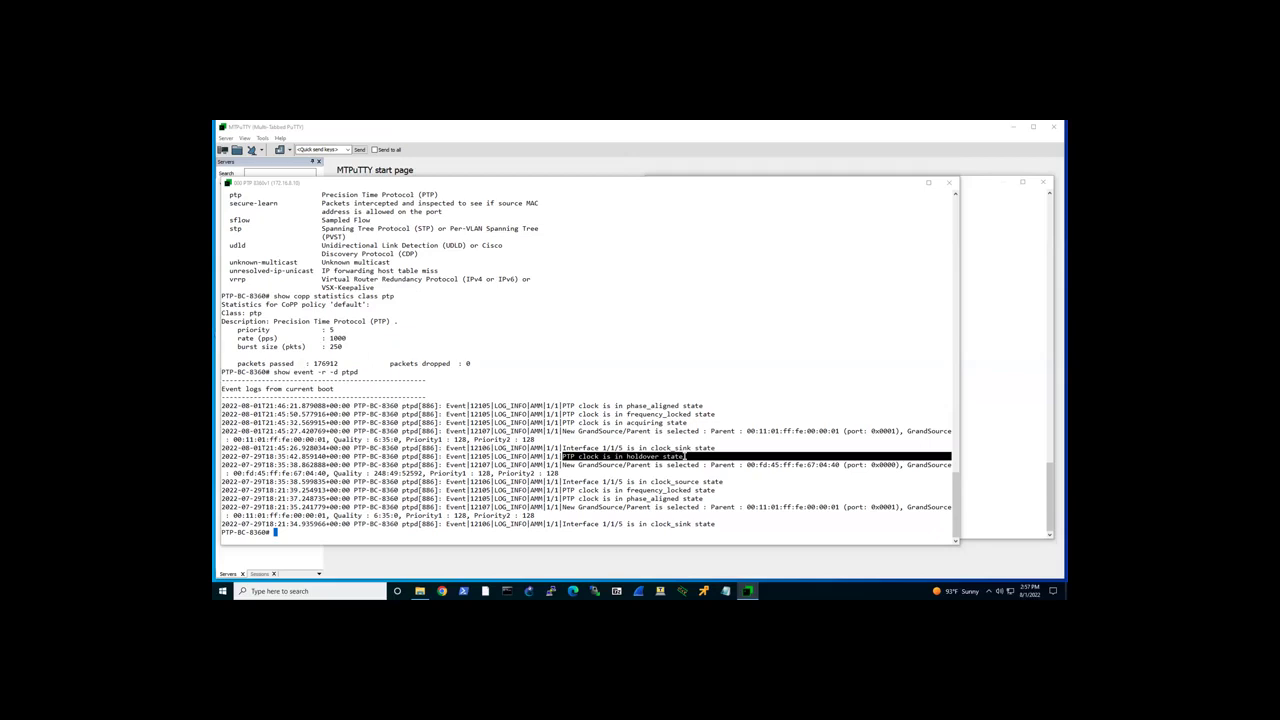
drag(564, 456, 561, 456)
click(561, 456)
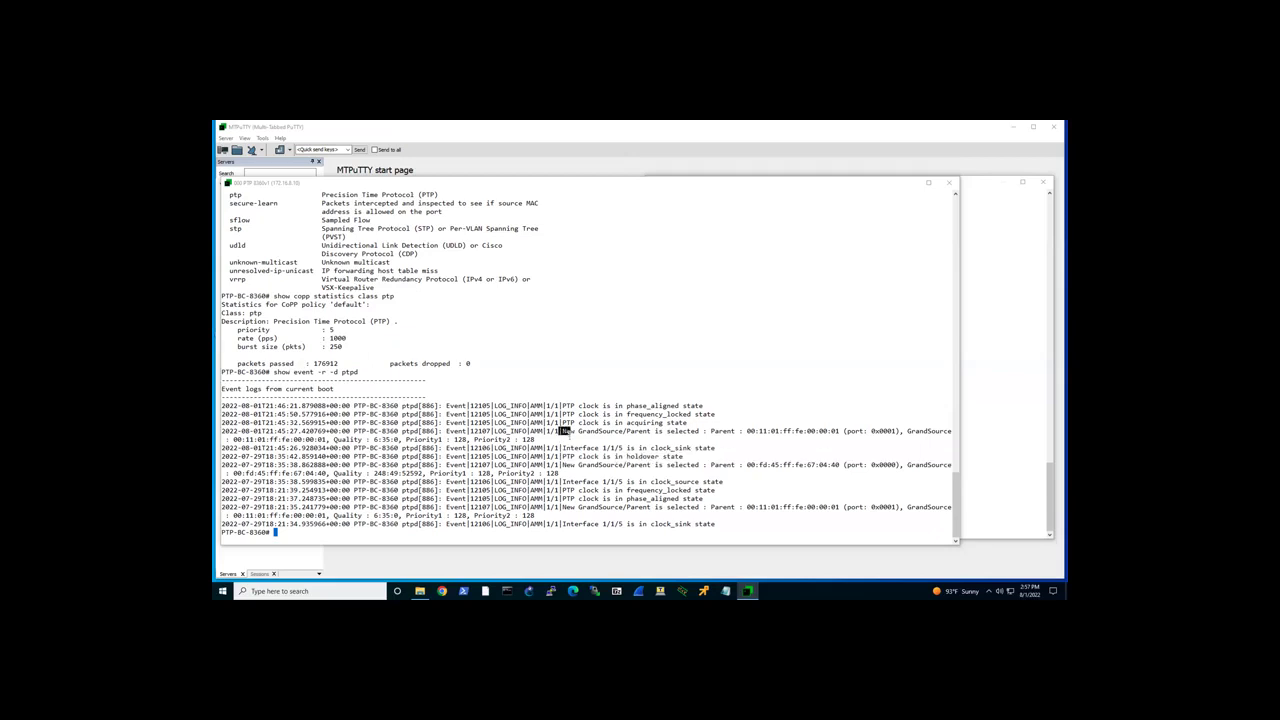
Step: Trace the August 1 ptpd events from the clock_sink state of interface 1/1/5 through the new GrandSource/Parent selection to phase_aligned
drag(566, 432, 572, 448)
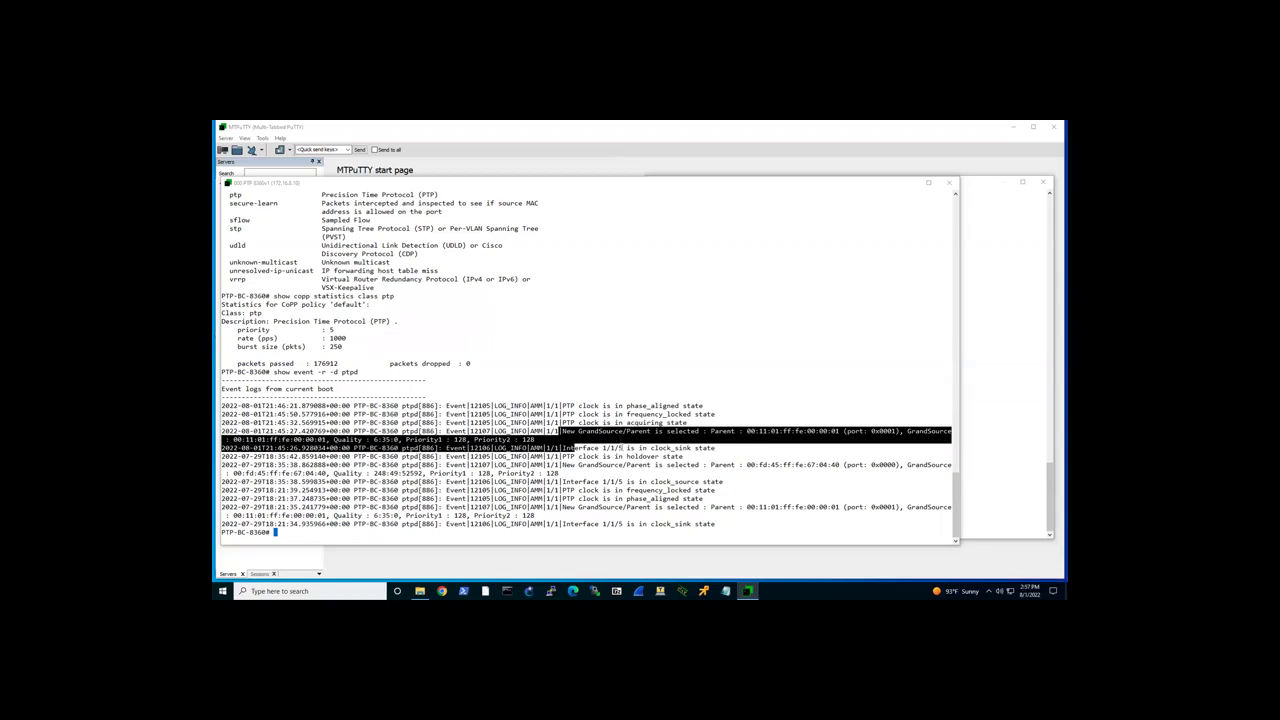
click(621, 448)
drag(614, 448, 652, 449)
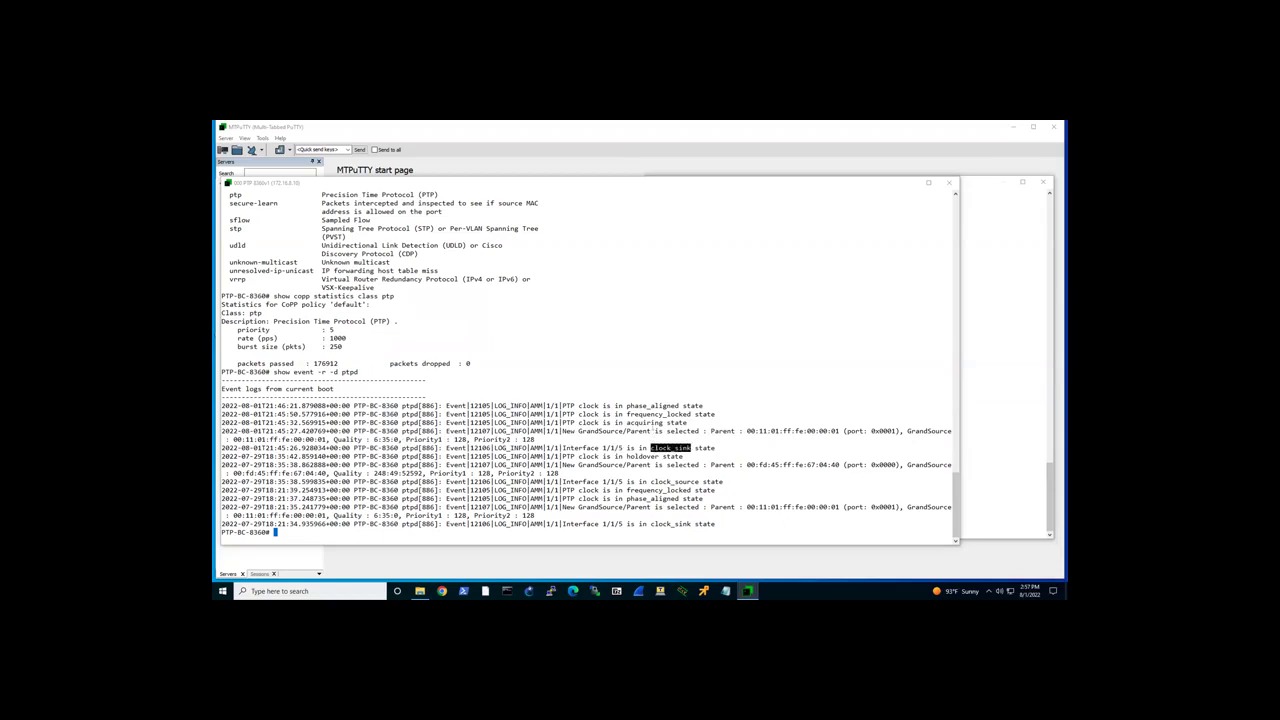
click(656, 447)
drag(577, 431, 656, 431)
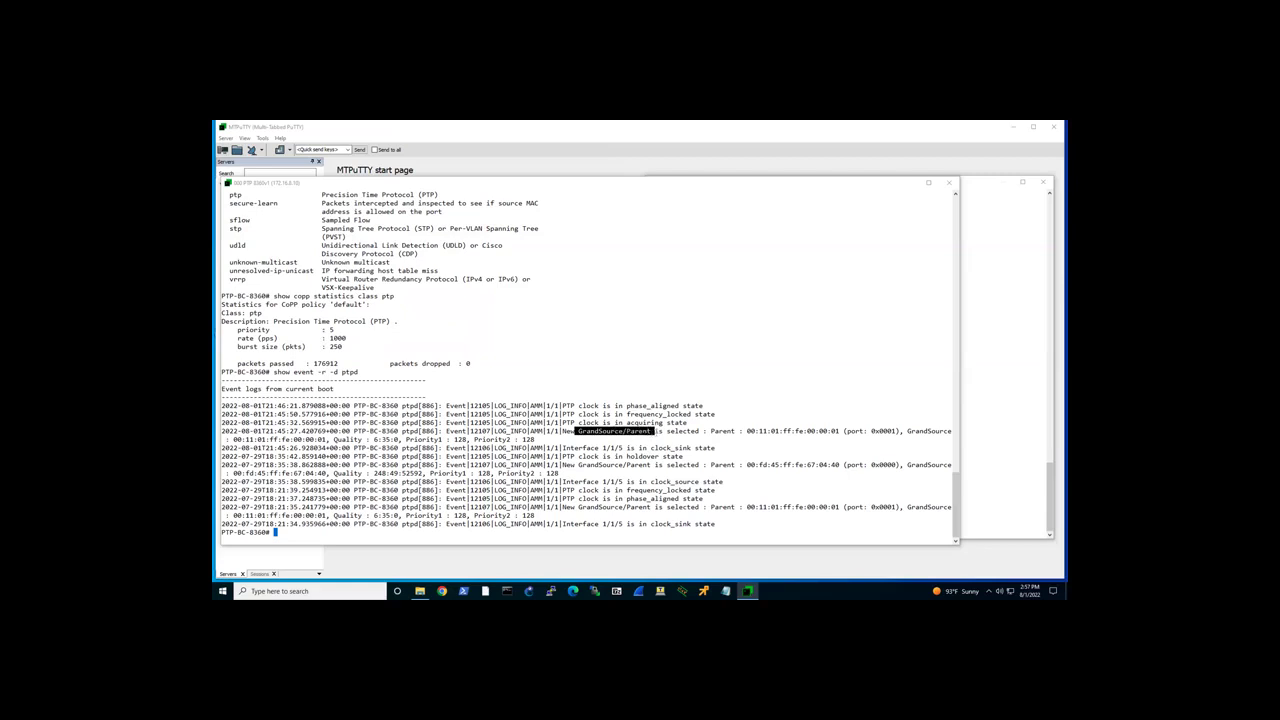
drag(775, 465, 771, 431)
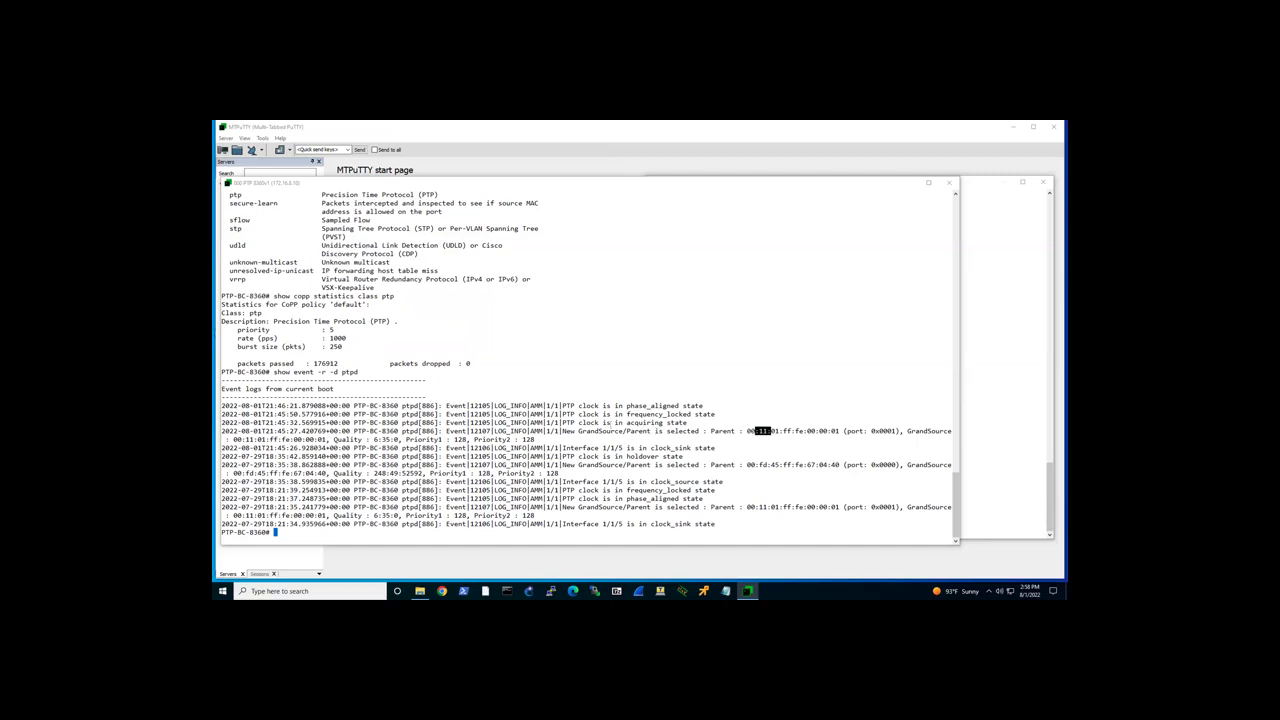
click(770, 431)
drag(602, 422, 703, 405)
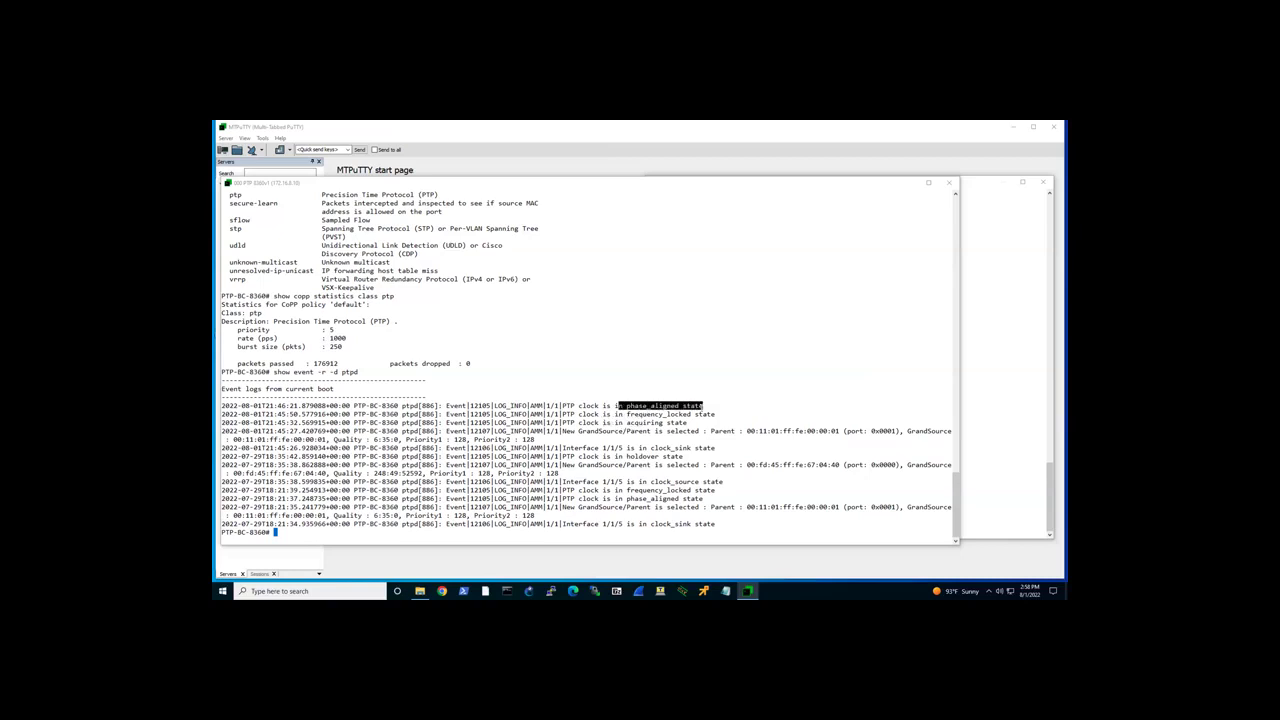
Step: Review the ptpd events from the July 29 clock_source state up to phase_aligned and narrow the PTP-BC-8360 terminal to uncover the PTP-TC-6300 terminal
click(702, 406)
drag(581, 481, 563, 405)
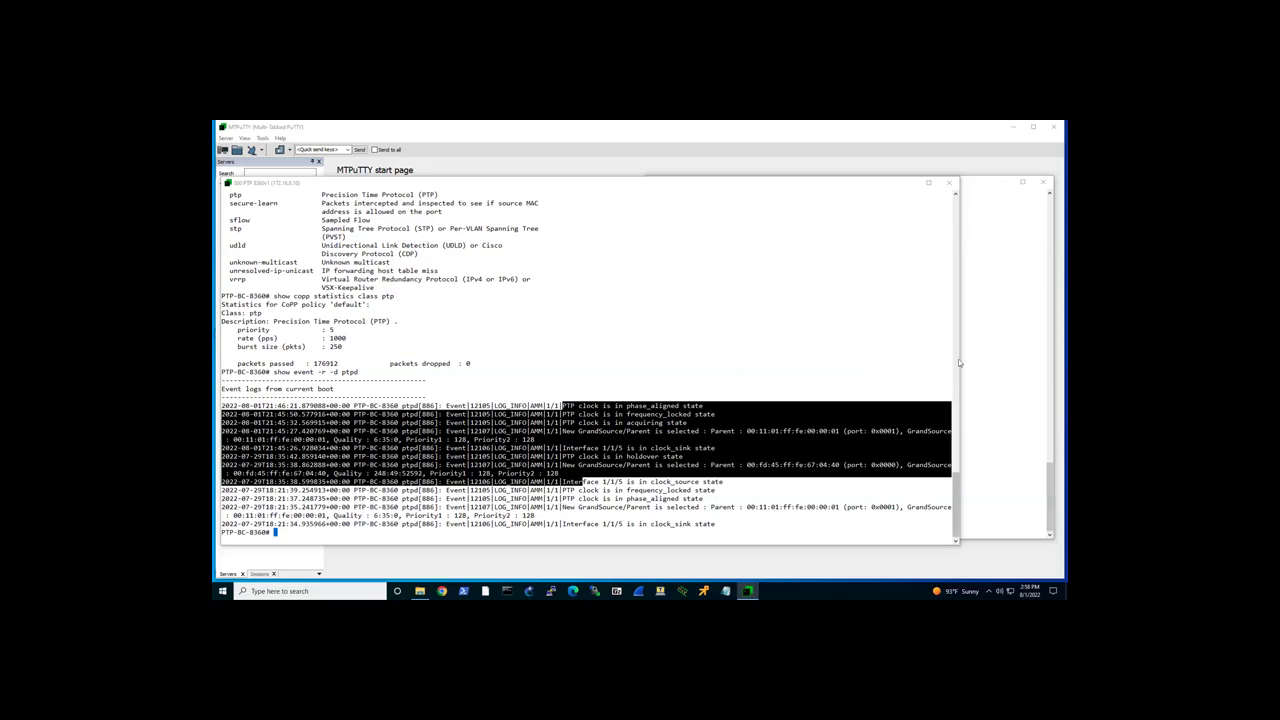
drag(958, 359, 633, 401)
click(739, 413)
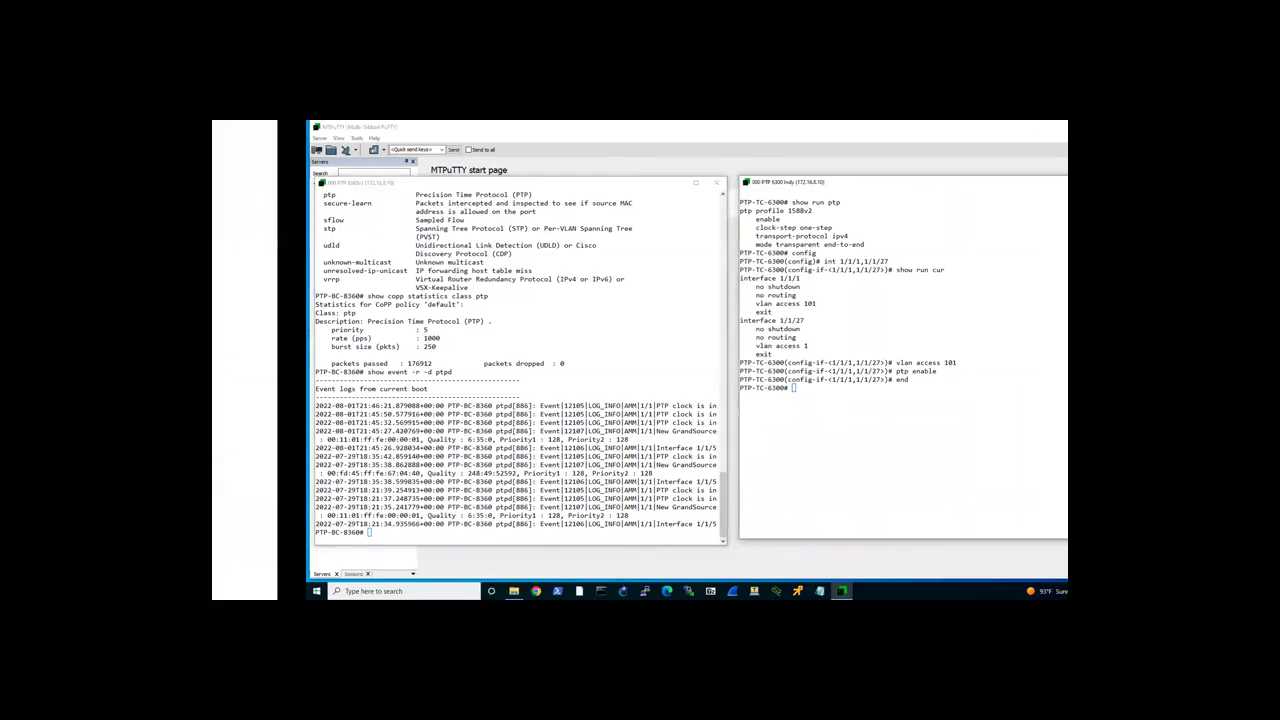
Step: Switch to IxNetwork and start the PTP 2 slave session of Device Group 2 in Topology 2
key(alt+Tab)
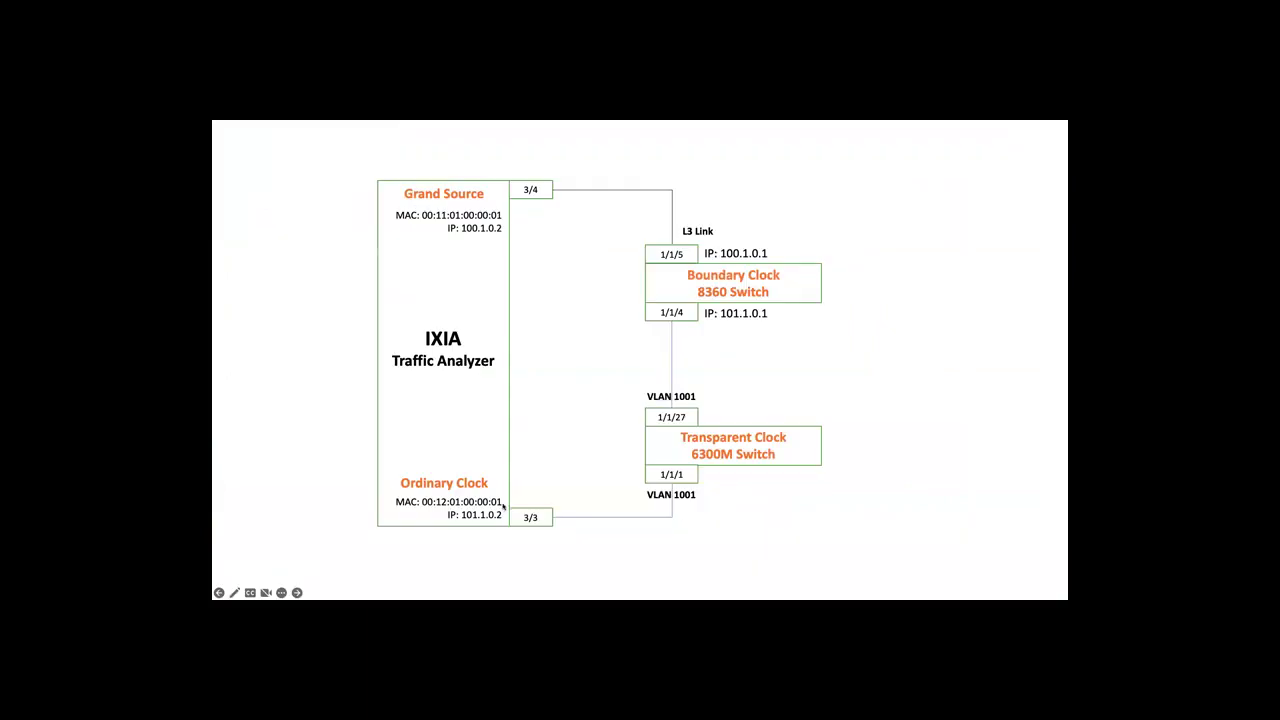
key(alt+Tab)
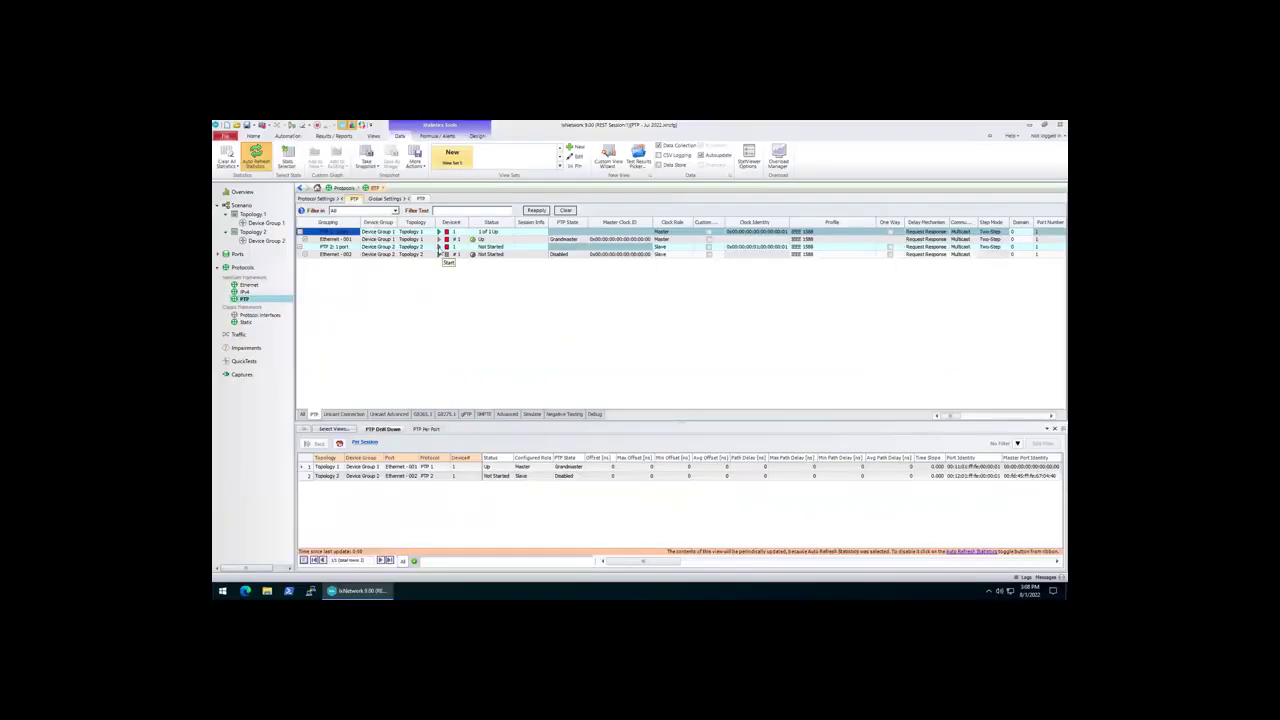
click(441, 247)
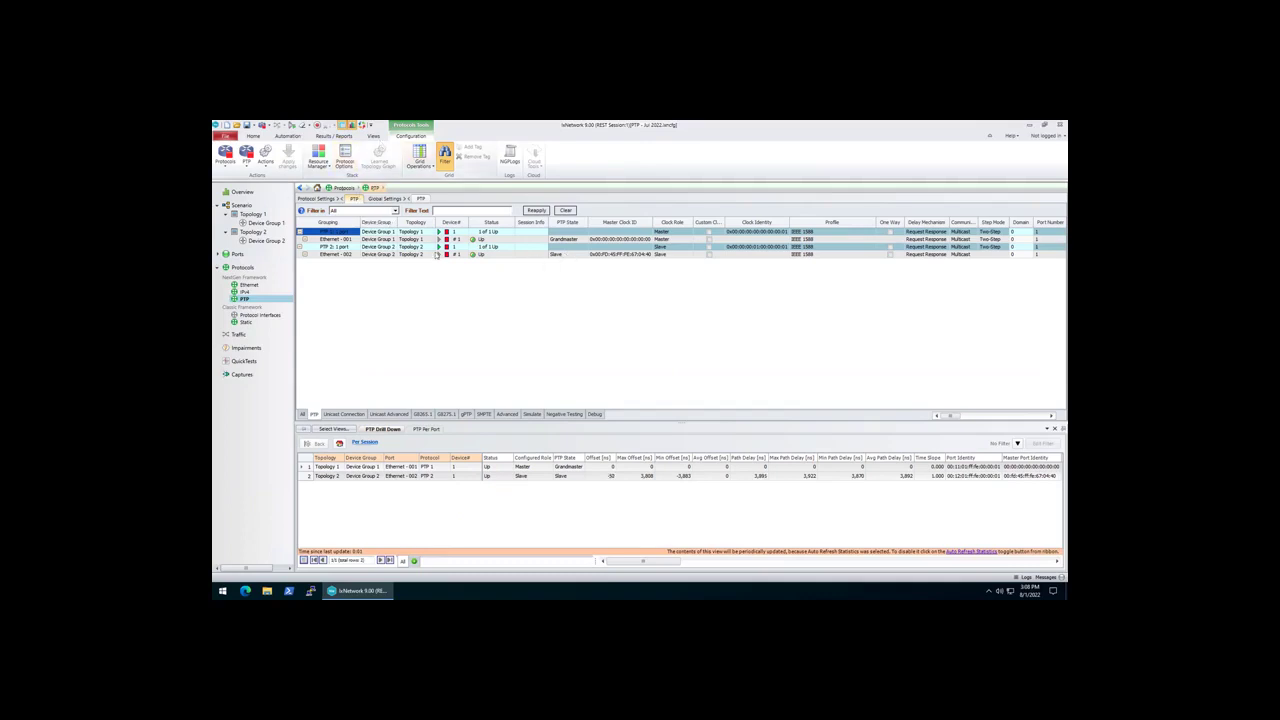
click(345, 137)
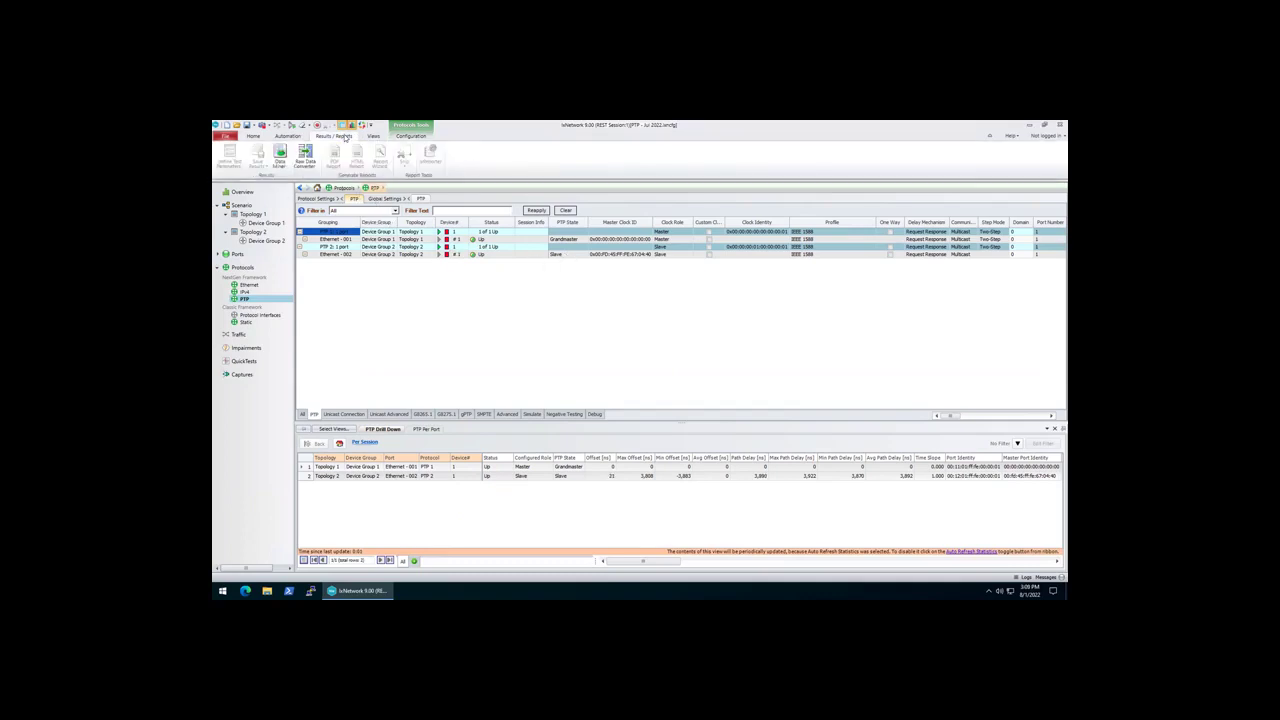
click(372, 136)
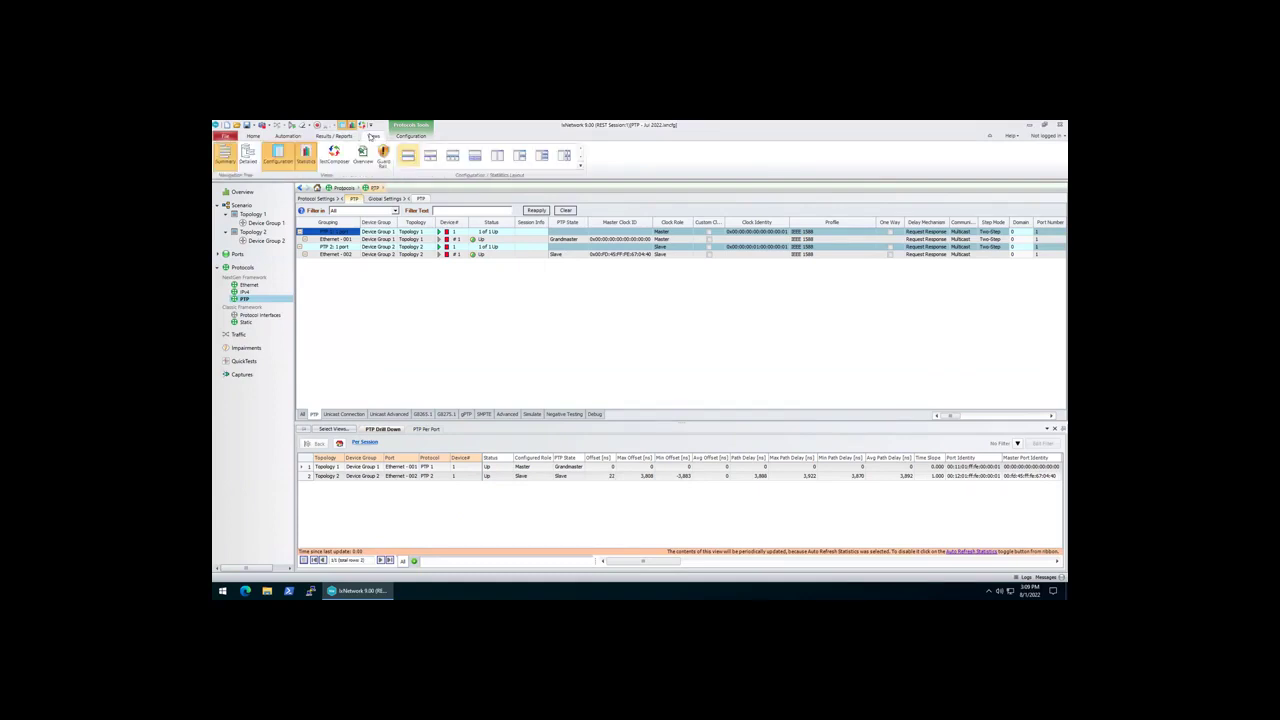
click(410, 136)
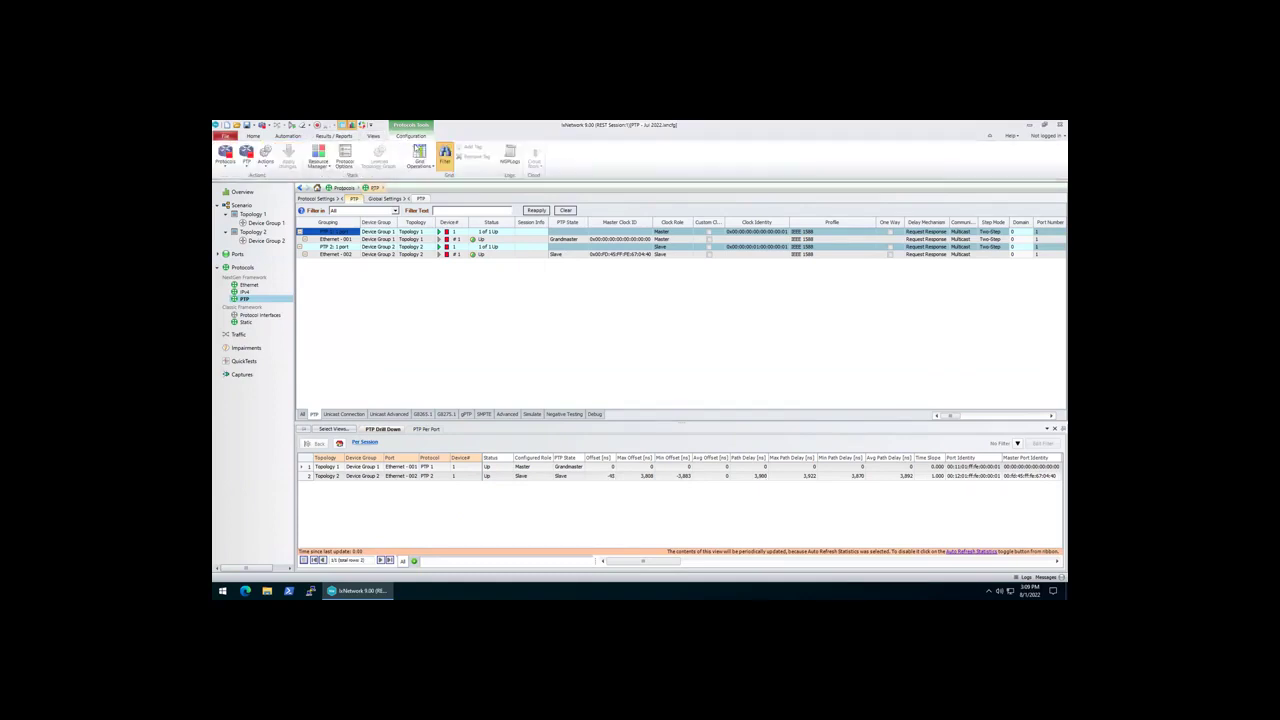
click(258, 137)
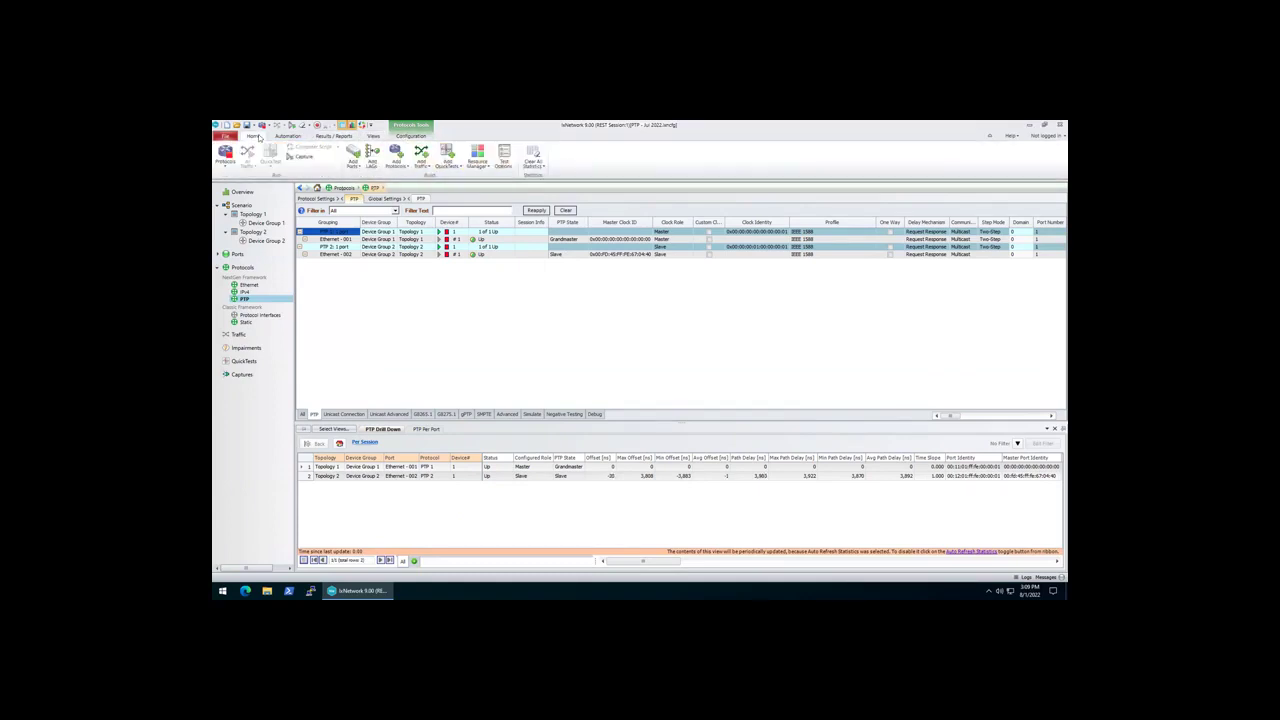
click(287, 137)
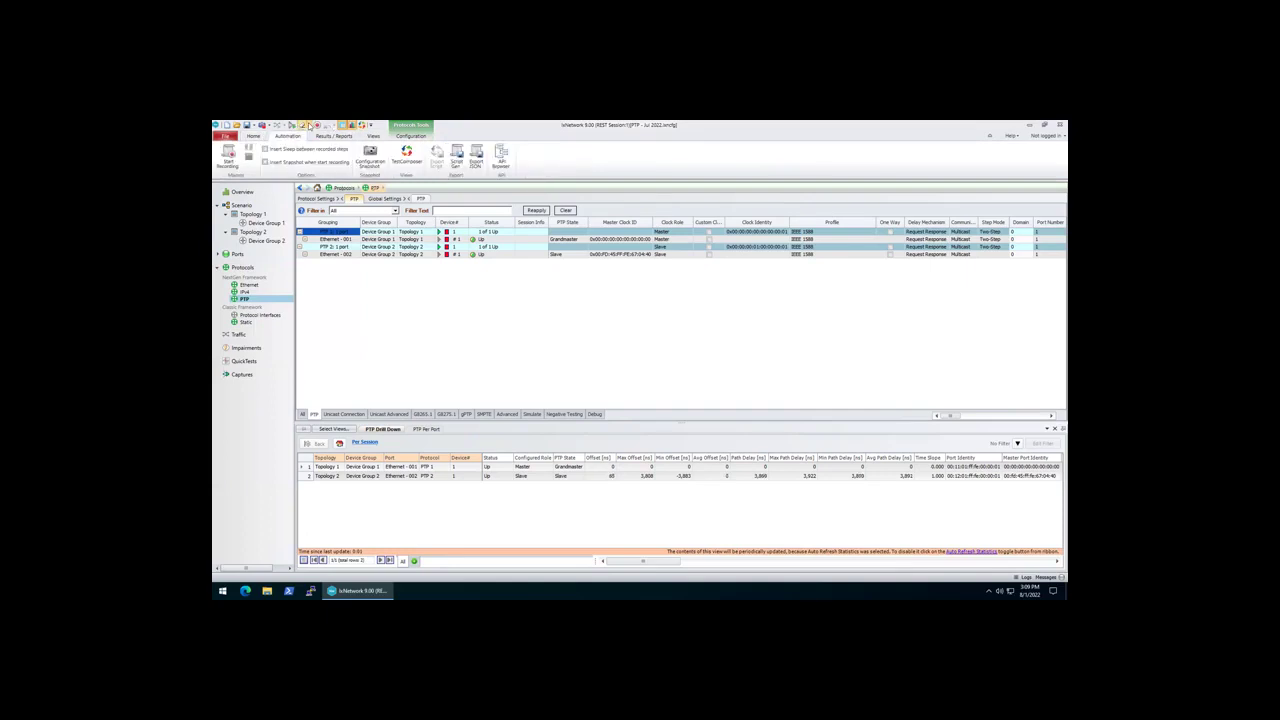
click(309, 125)
click(313, 135)
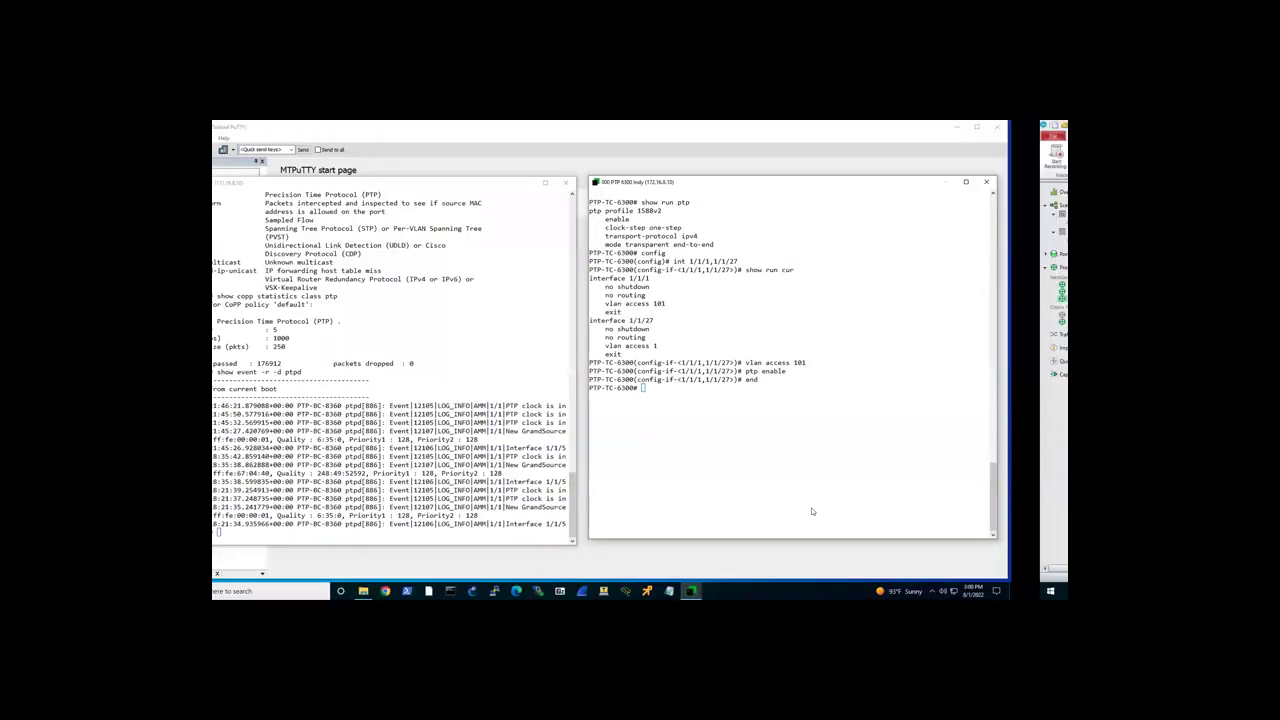
Step: Switch to the PTP-TC-6300 terminal and run show ptp int br to check the PTP state of its interfaces
text(s)
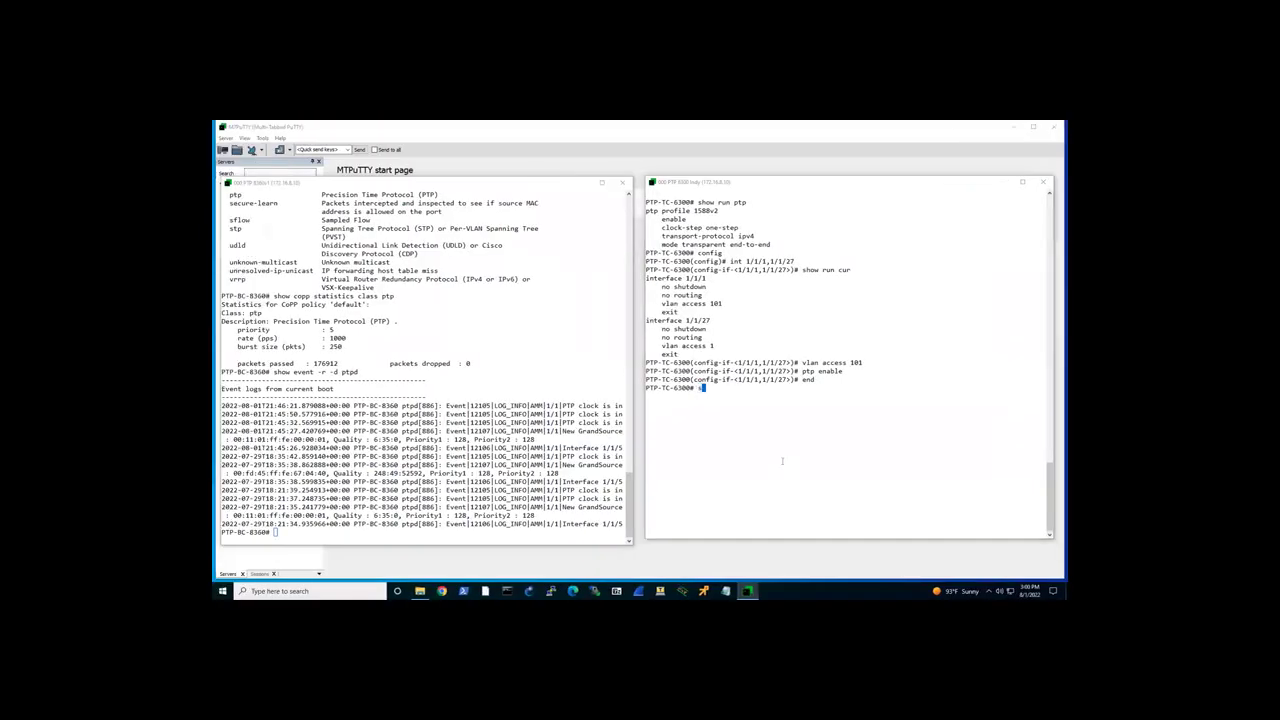
text(how ptp int br)
key(Return)
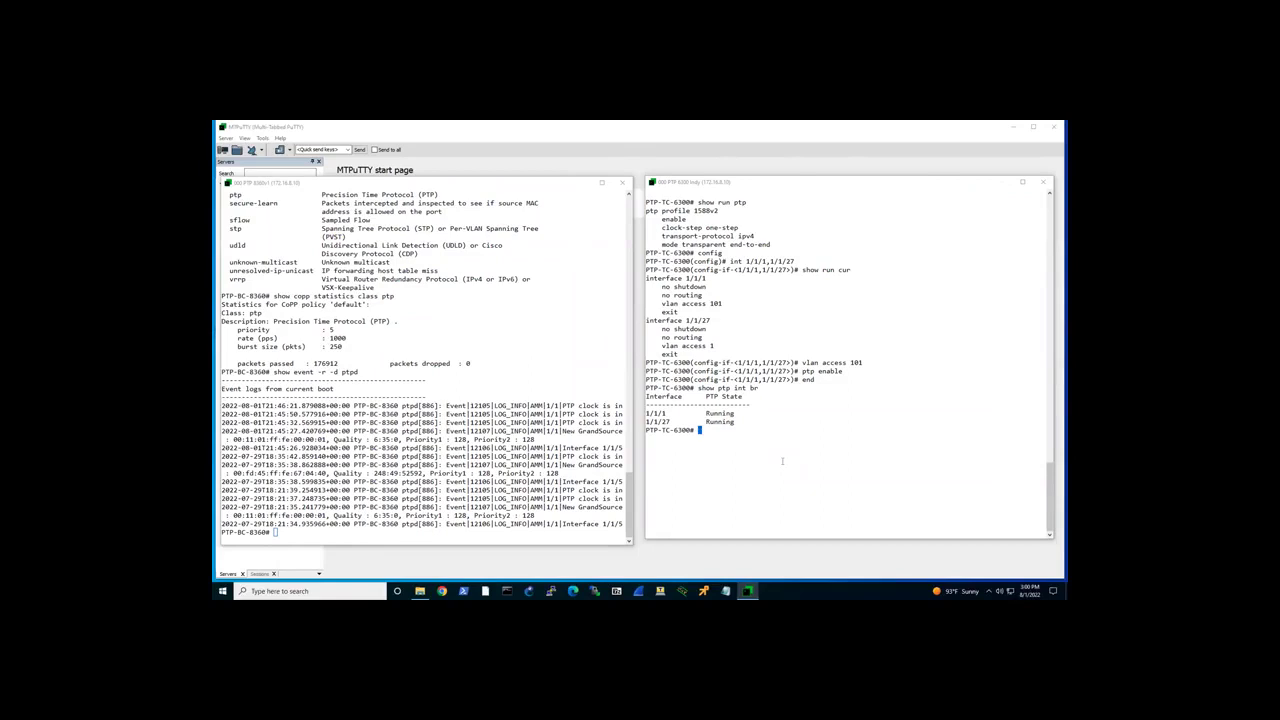
Step: Run show event -r -d ptpd on PTP-TC-6300 and examine the latest events for interface 1/1/27
text(show event -r -d)
text(ptpd)
key(Return)
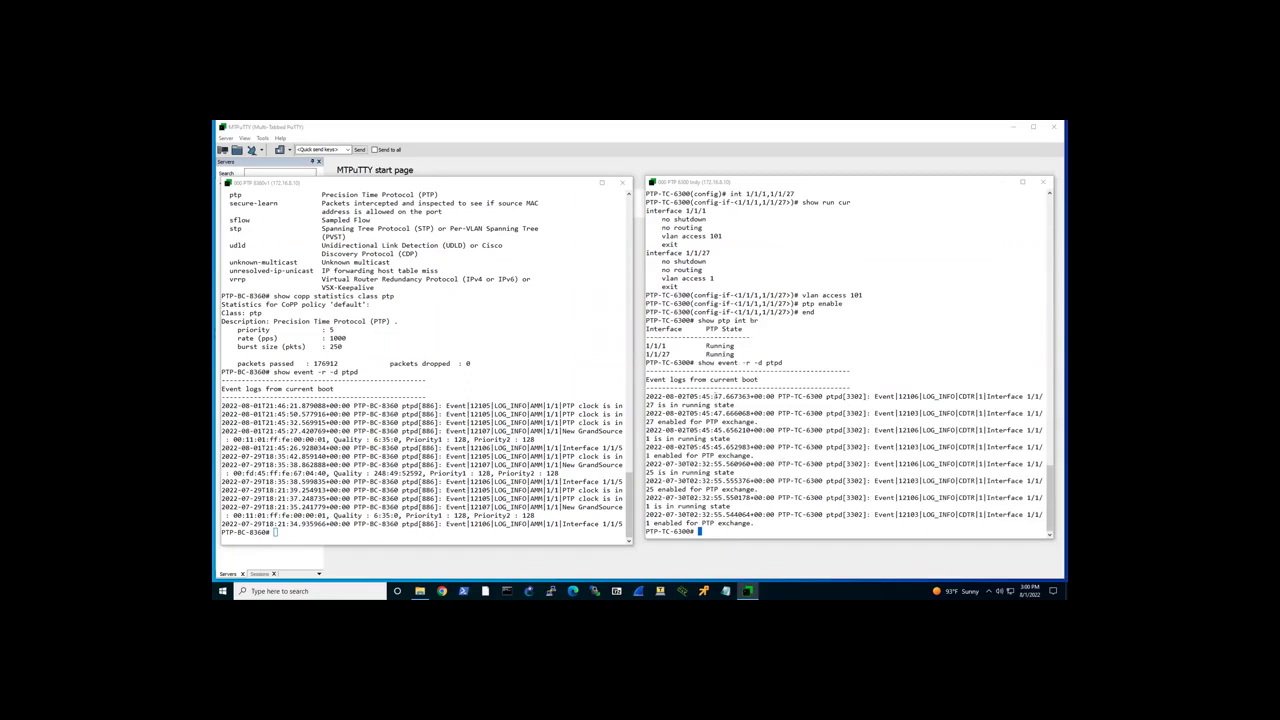
drag(713, 396, 735, 430)
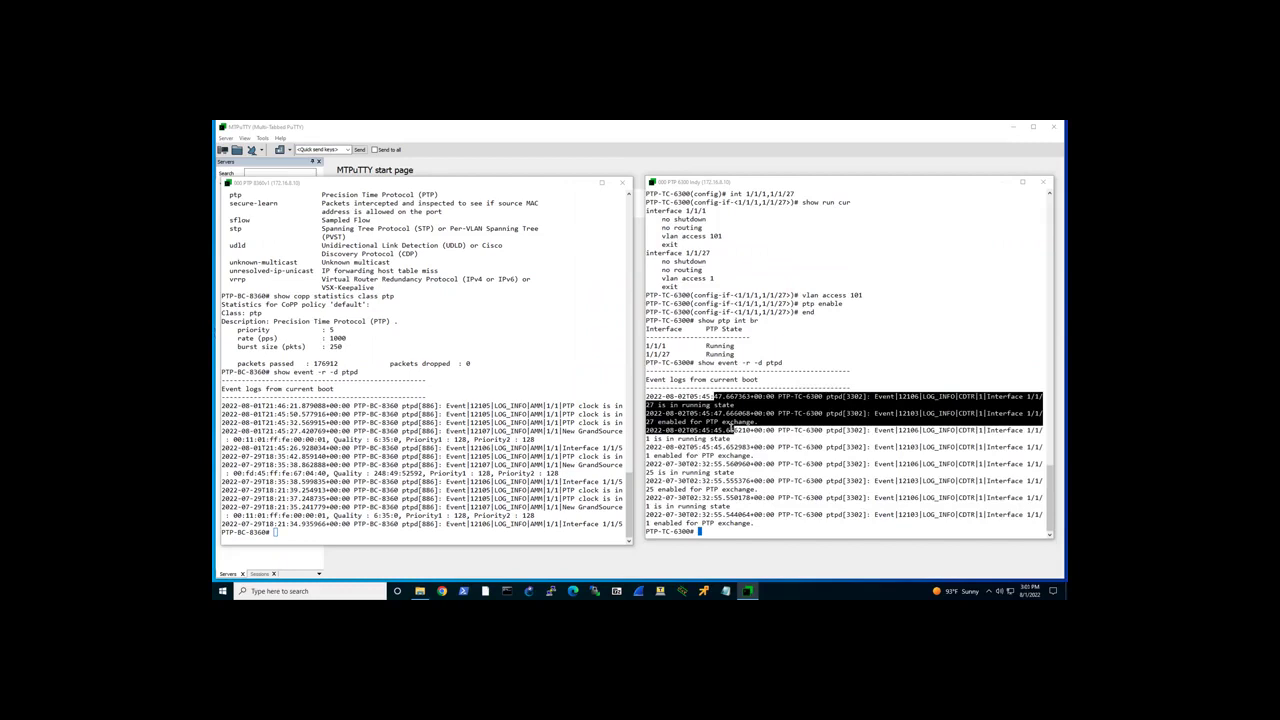
click(724, 407)
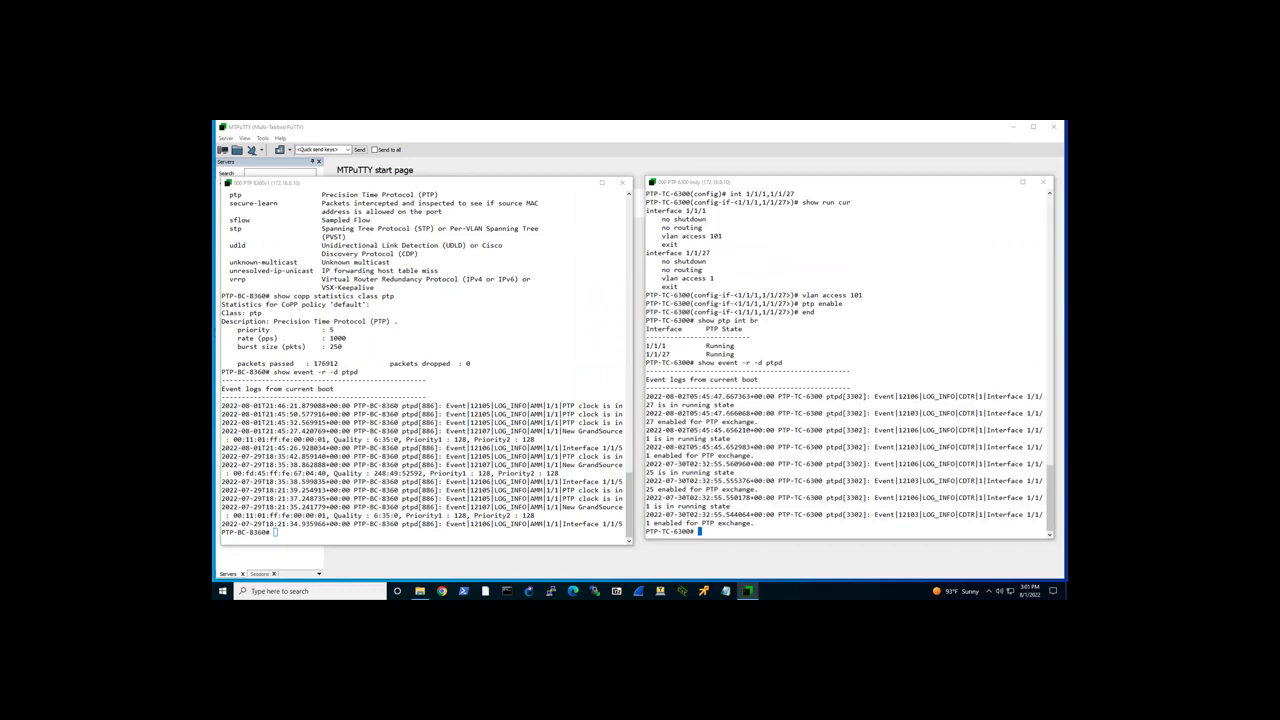